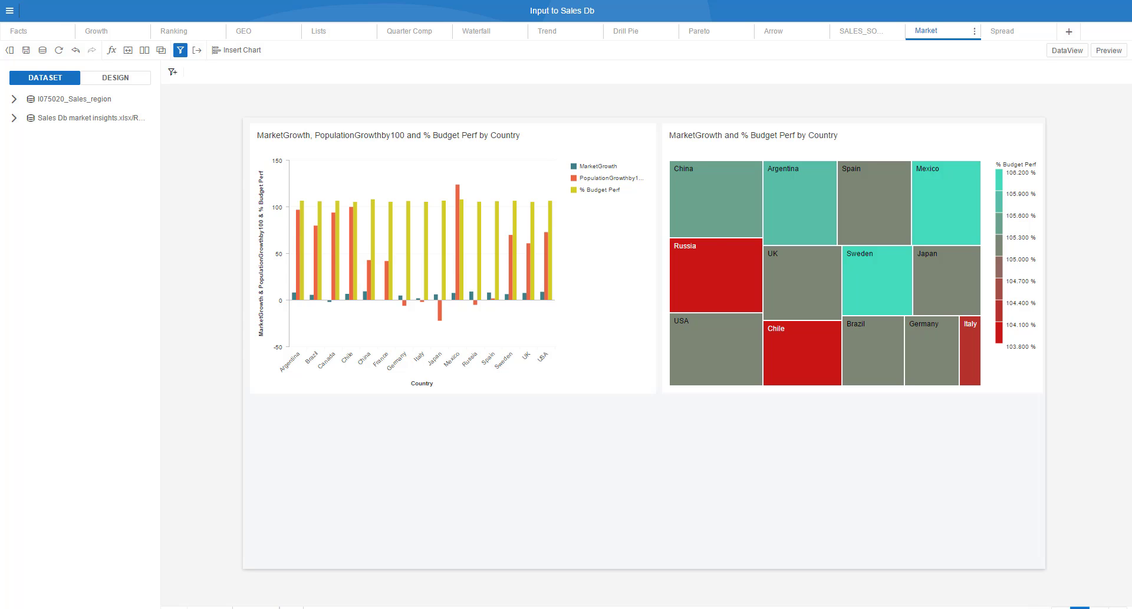
Step: Switch to the Chrome window showing the Global Performance Insights dashboard
{"action": "key", "text": "alt+Tab"}
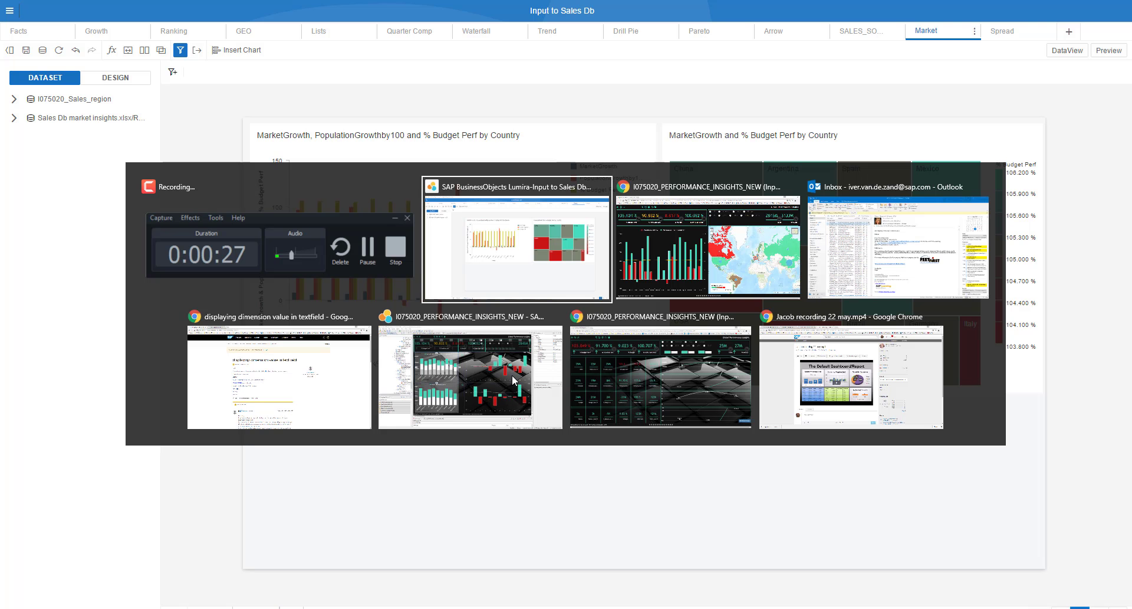
{"action": "key", "text": "alt+Tab"}
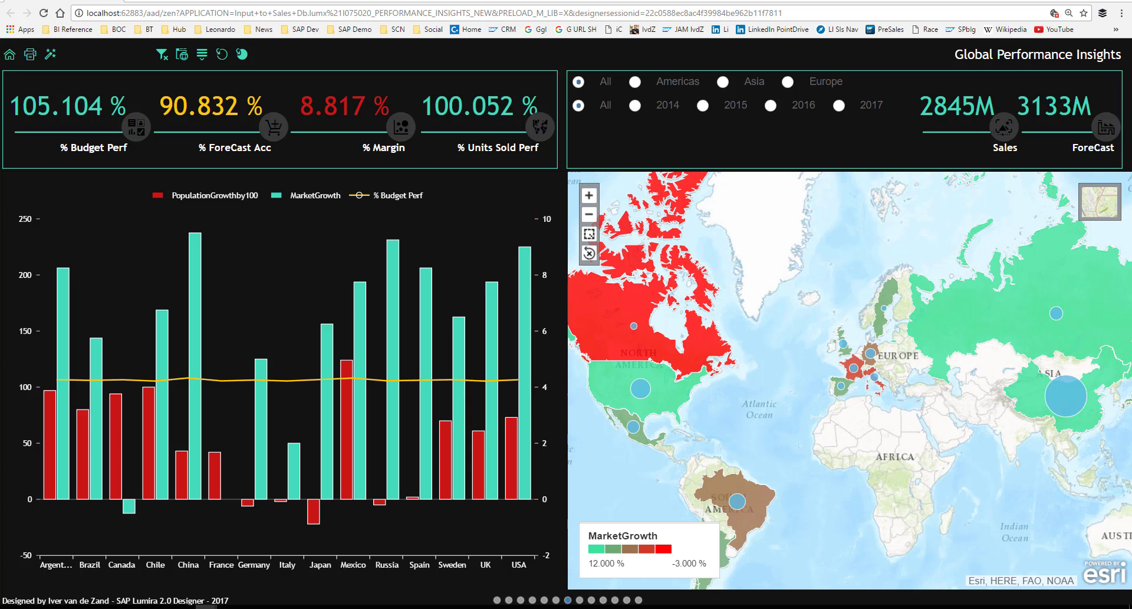
Step: Return to the Lumira Discovery story and maximize the country bar chart in the chart editor
{"action": "mouse_move", "coordinate": [425, 606]}
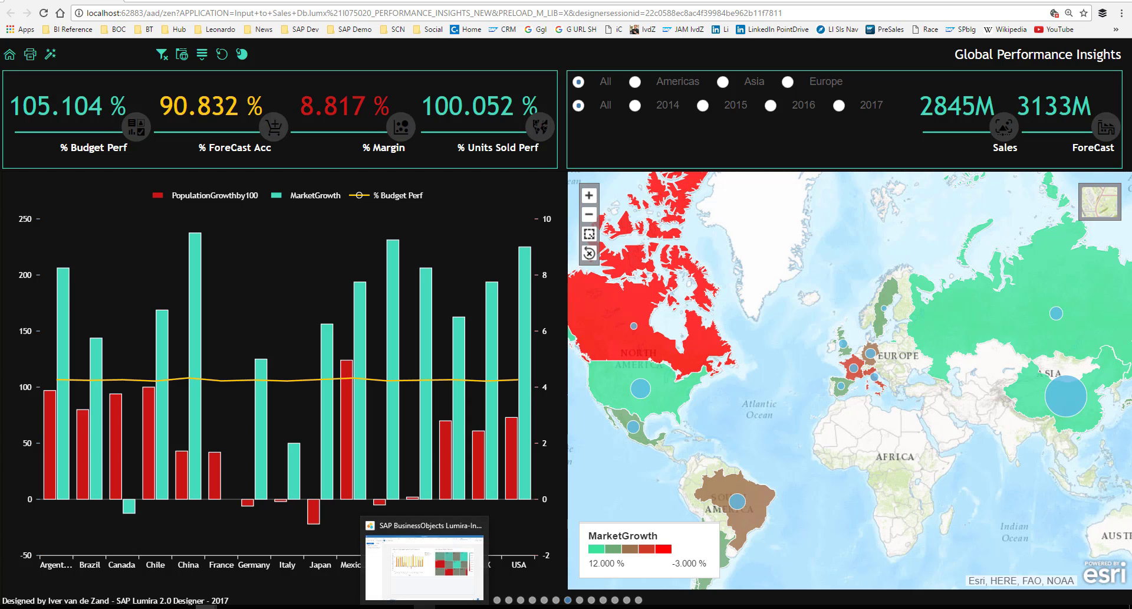
{"action": "left_click", "coordinate": [457, 561]}
{"action": "left_click", "coordinate": [388, 273]}
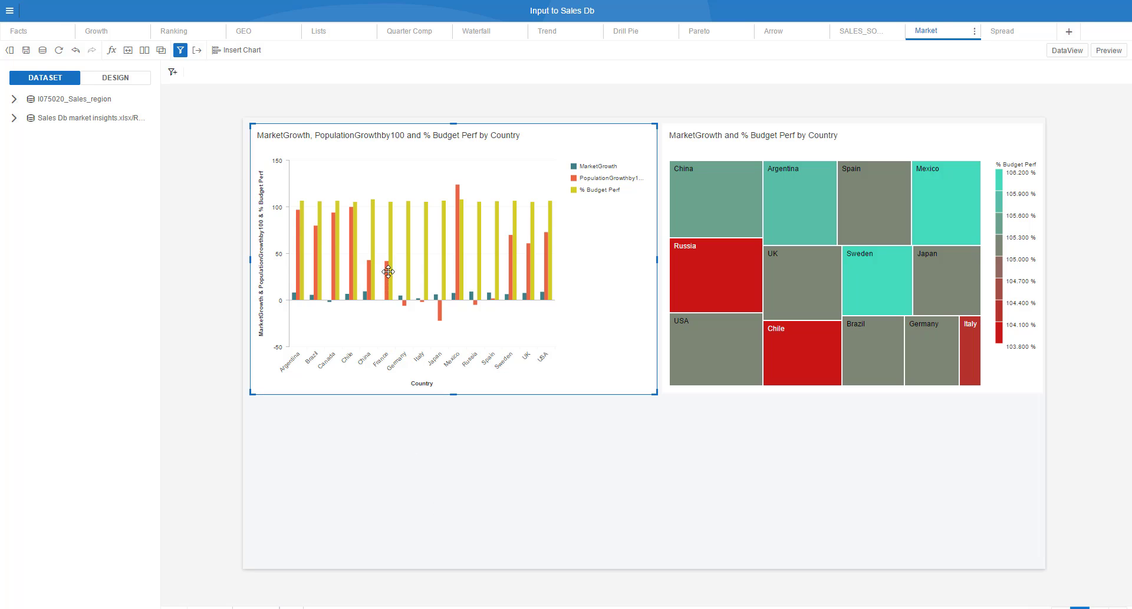
{"action": "left_click", "coordinate": [669, 132]}
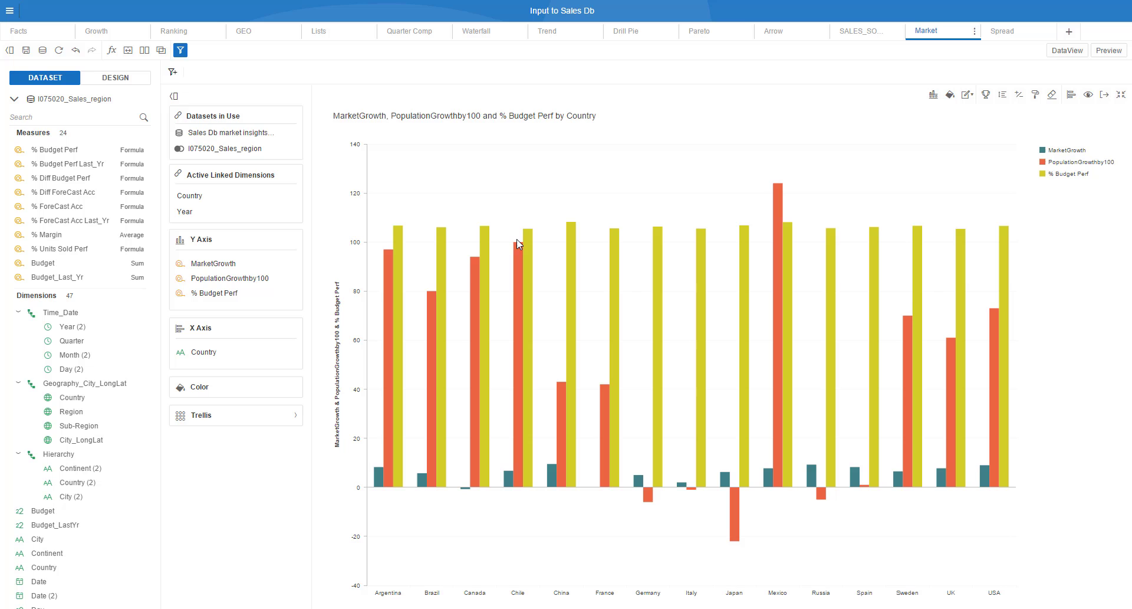
Step: Browse the I075020_Sales_region fields, collapse them, and expand the Sales Db market insights fields
{"action": "left_click", "coordinate": [14, 100]}
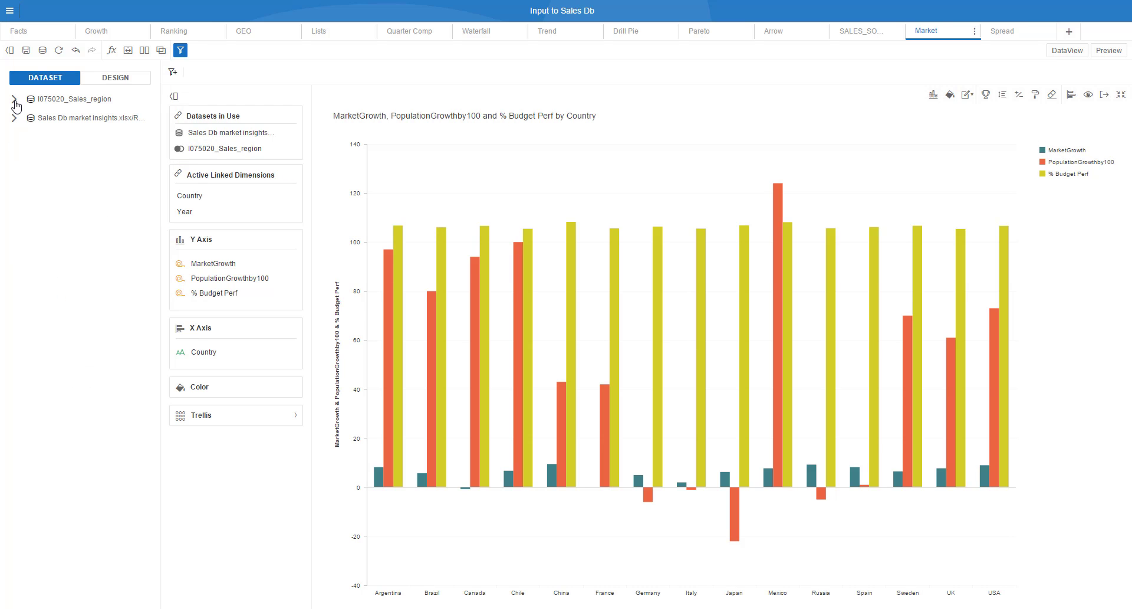
{"action": "left_click", "coordinate": [15, 99]}
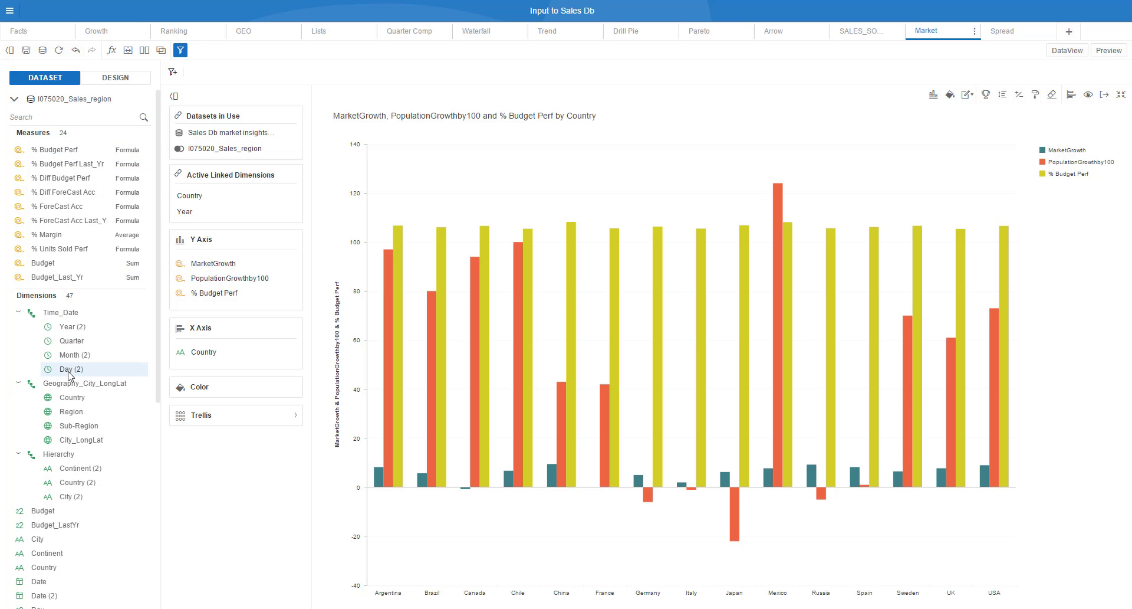
{"action": "scroll", "coordinate": [68, 360], "scroll_direction": "down", "scroll_amount": 4}
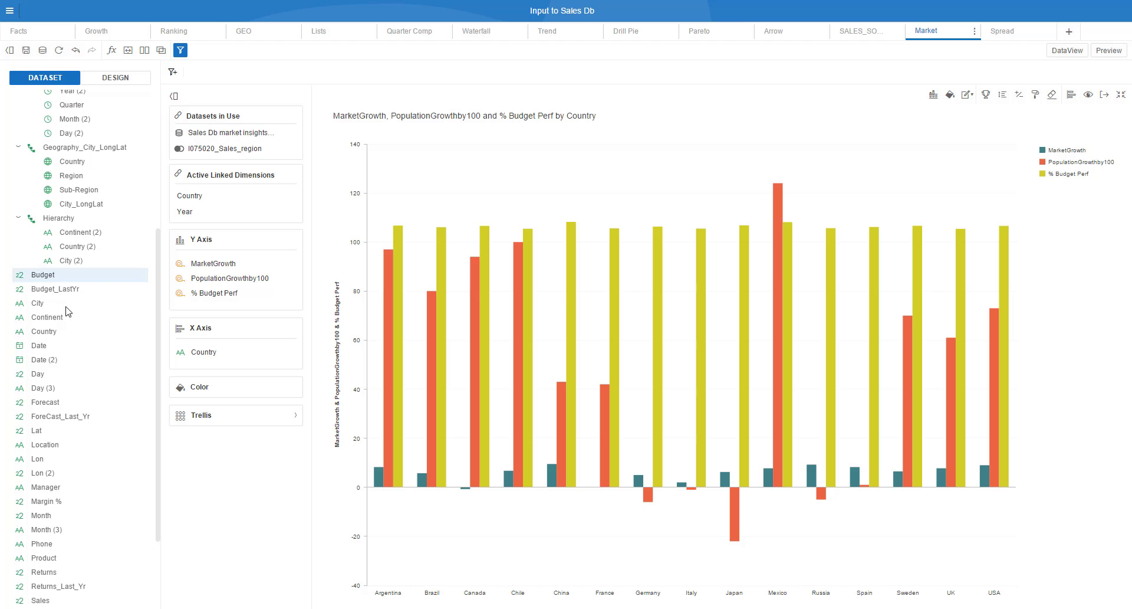
{"action": "scroll", "coordinate": [68, 126], "scroll_direction": "up", "scroll_amount": 4}
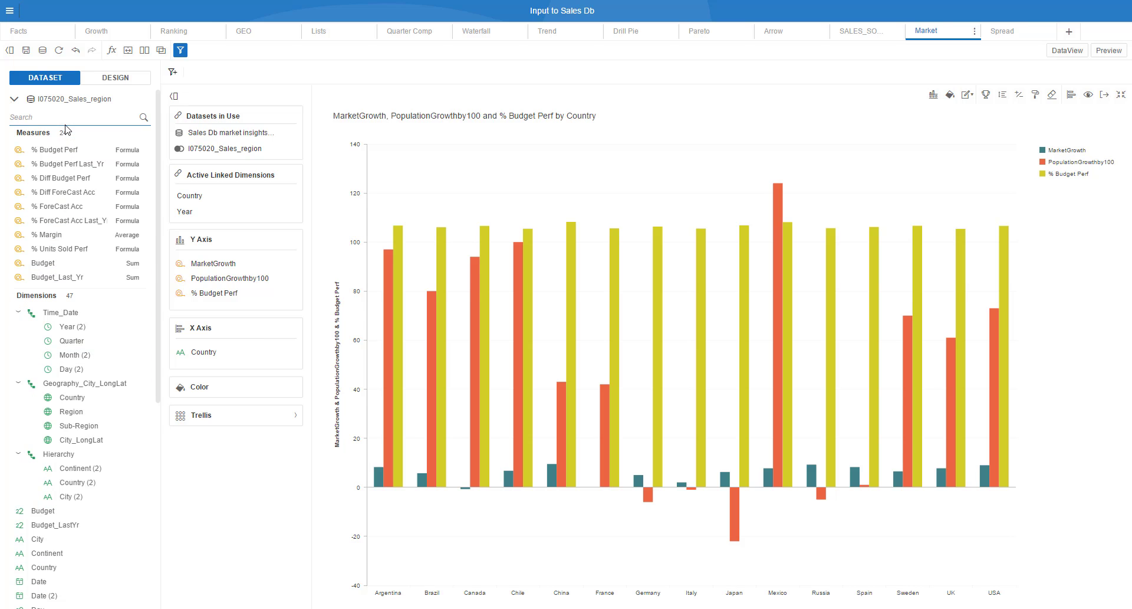
{"action": "left_click", "coordinate": [15, 100]}
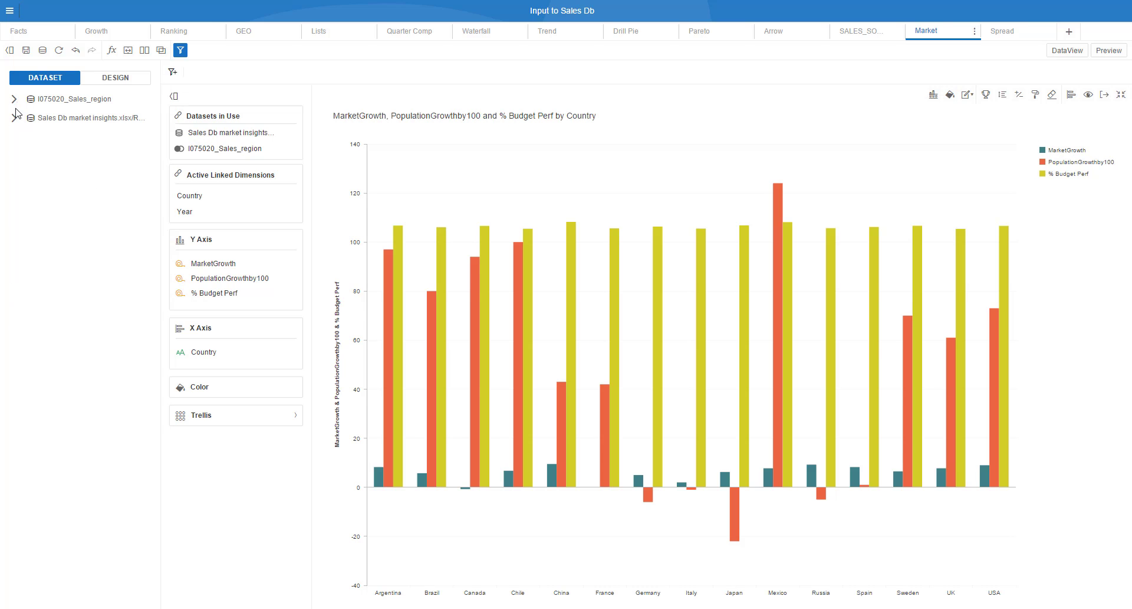
{"action": "left_click", "coordinate": [13, 119]}
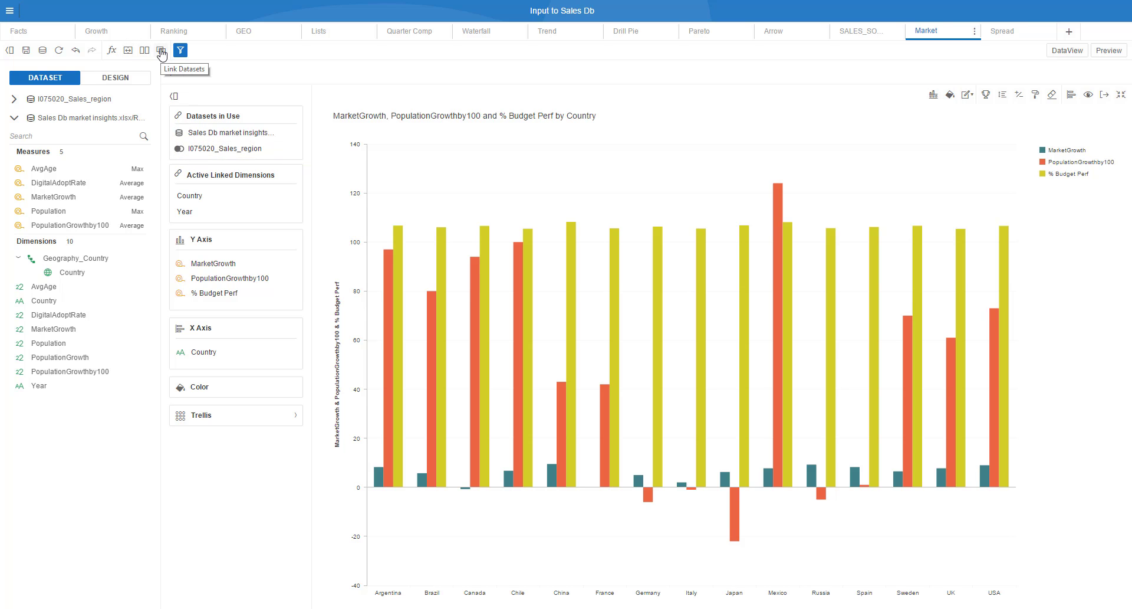
Step: Check the Country and Year matches in Link Datasets without changes, then collapse Sales Db market insights
{"action": "left_click", "coordinate": [161, 50]}
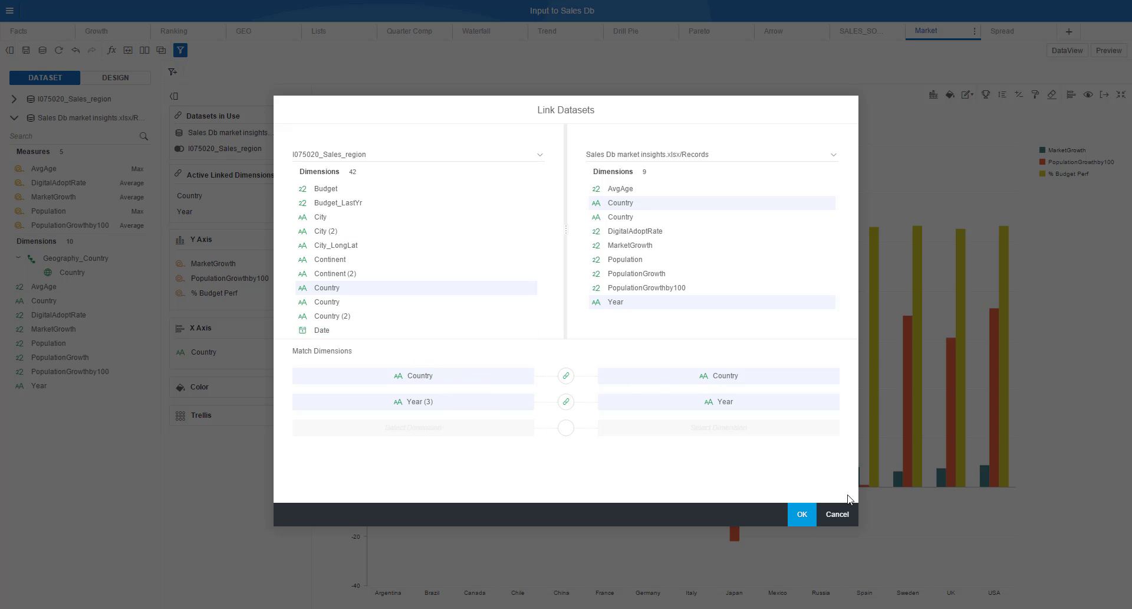
{"action": "left_click", "coordinate": [839, 514]}
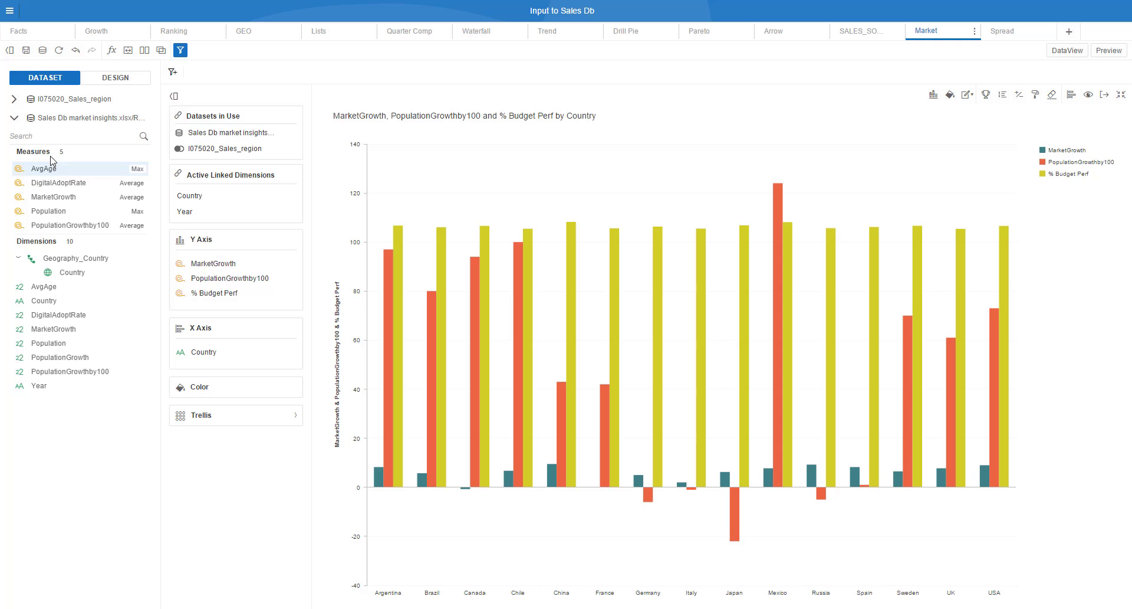
{"action": "left_click", "coordinate": [43, 118]}
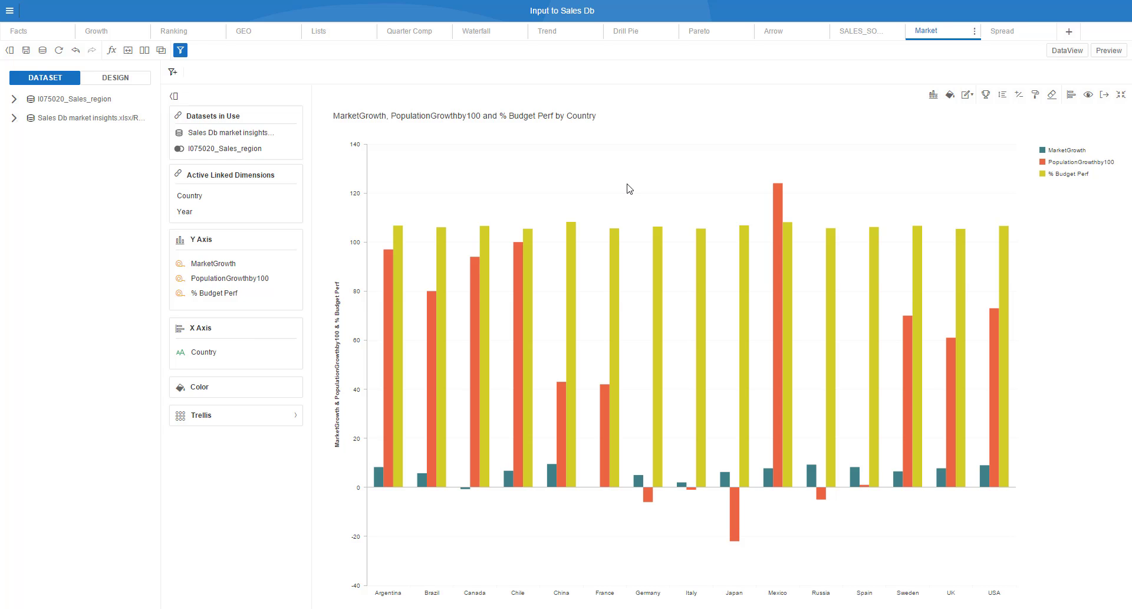
Step: Minimize the chart back to the Market page and switch to the PERFORMANCE_INSIGHTS project in Designer
{"action": "left_click", "coordinate": [1121, 95]}
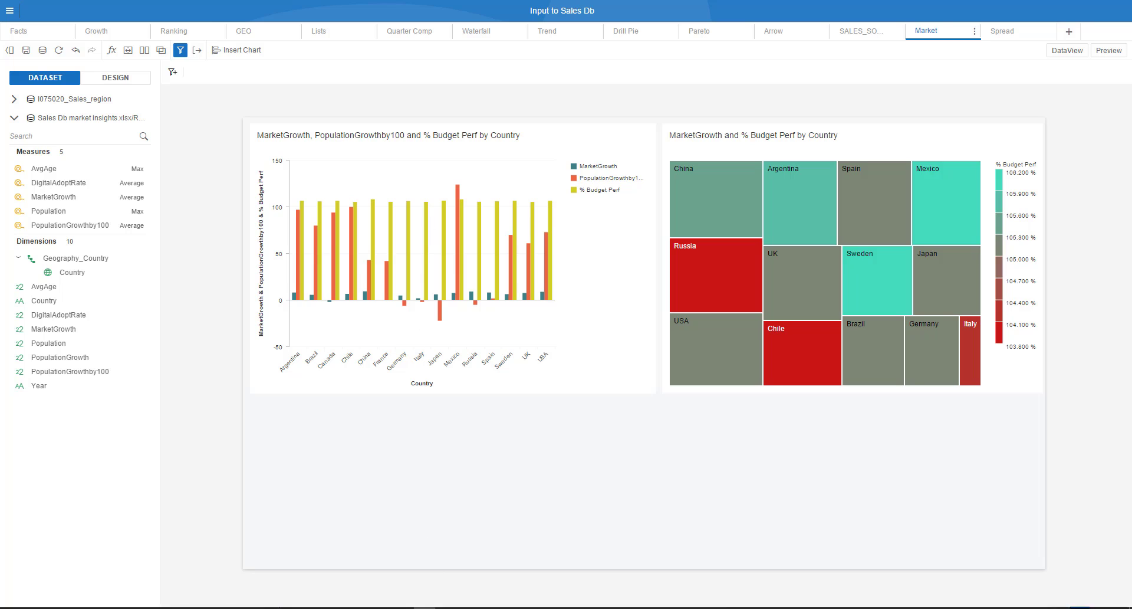
{"action": "mouse_move", "coordinate": [425, 606]}
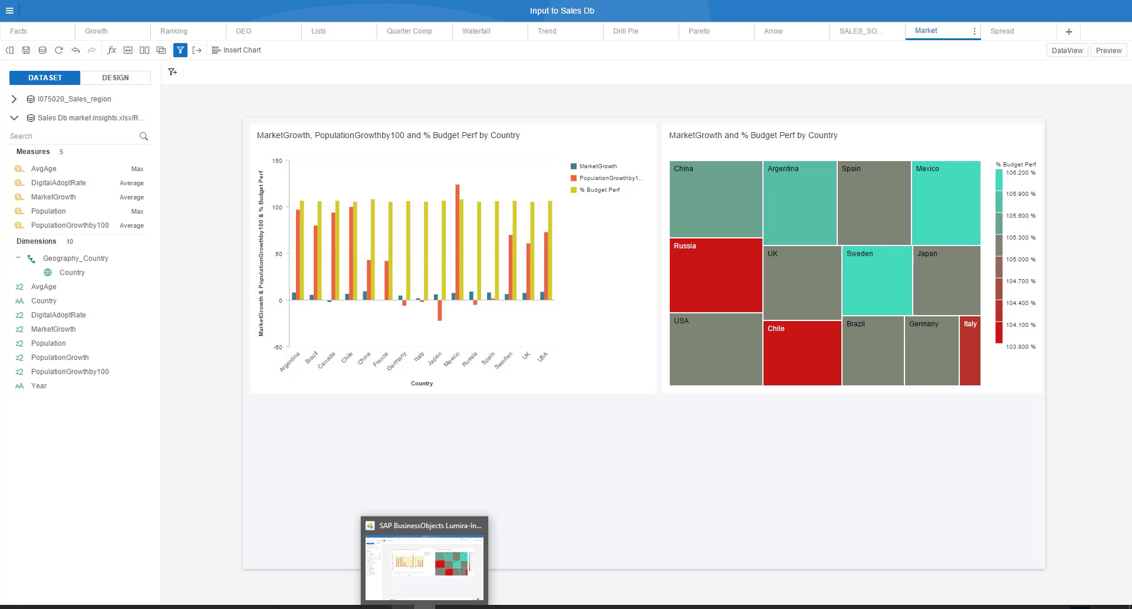
{"action": "mouse_move", "coordinate": [207, 606]}
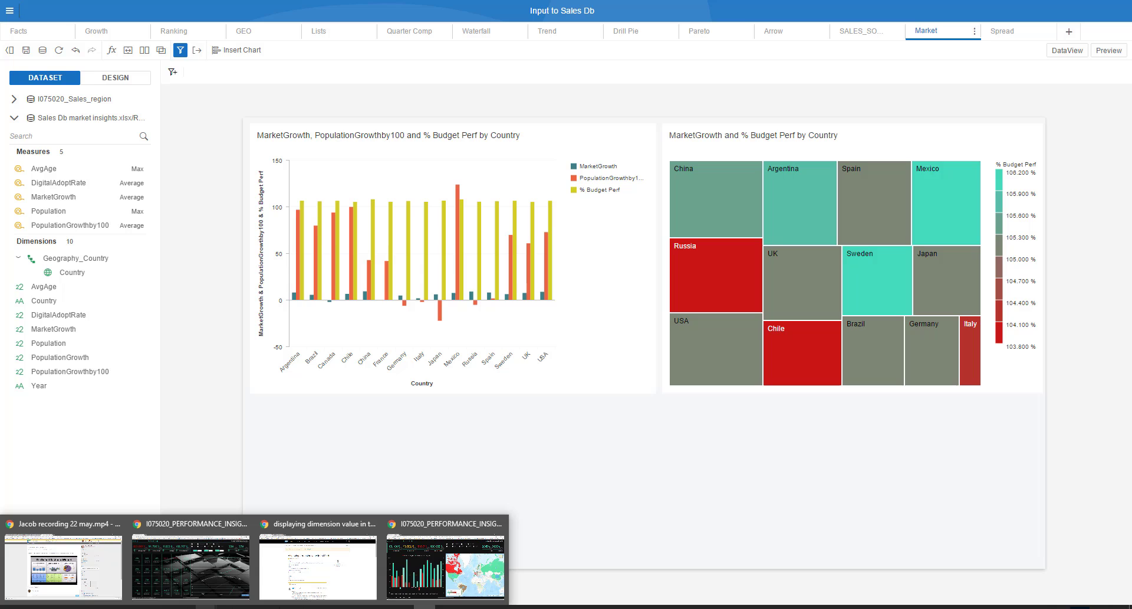
{"action": "left_click", "coordinate": [463, 552]}
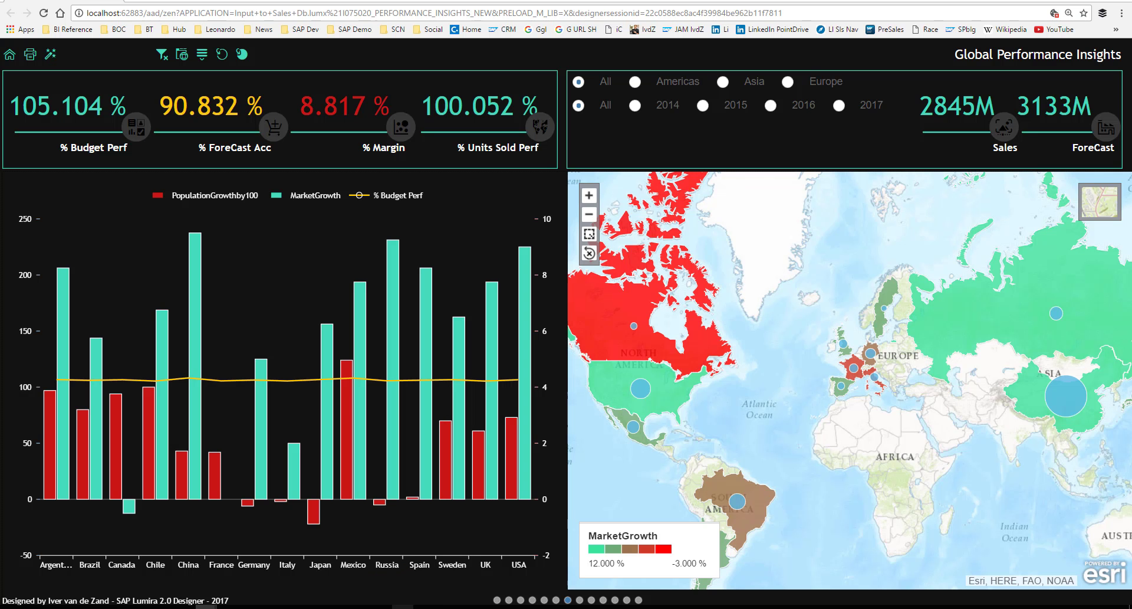
{"action": "mouse_move", "coordinate": [403, 606]}
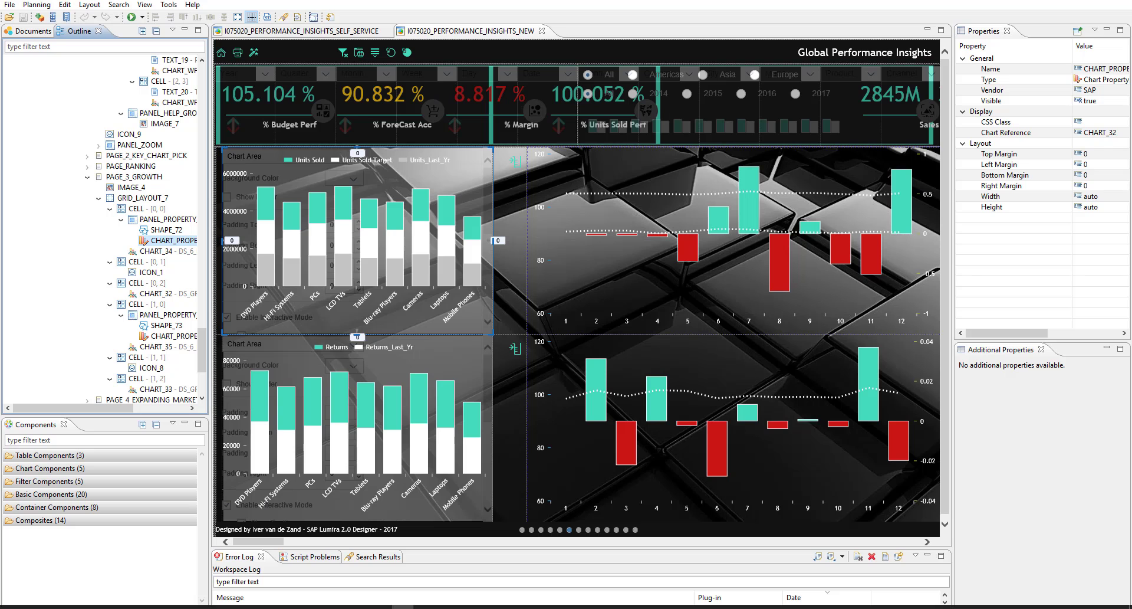
{"action": "left_click", "coordinate": [404, 560]}
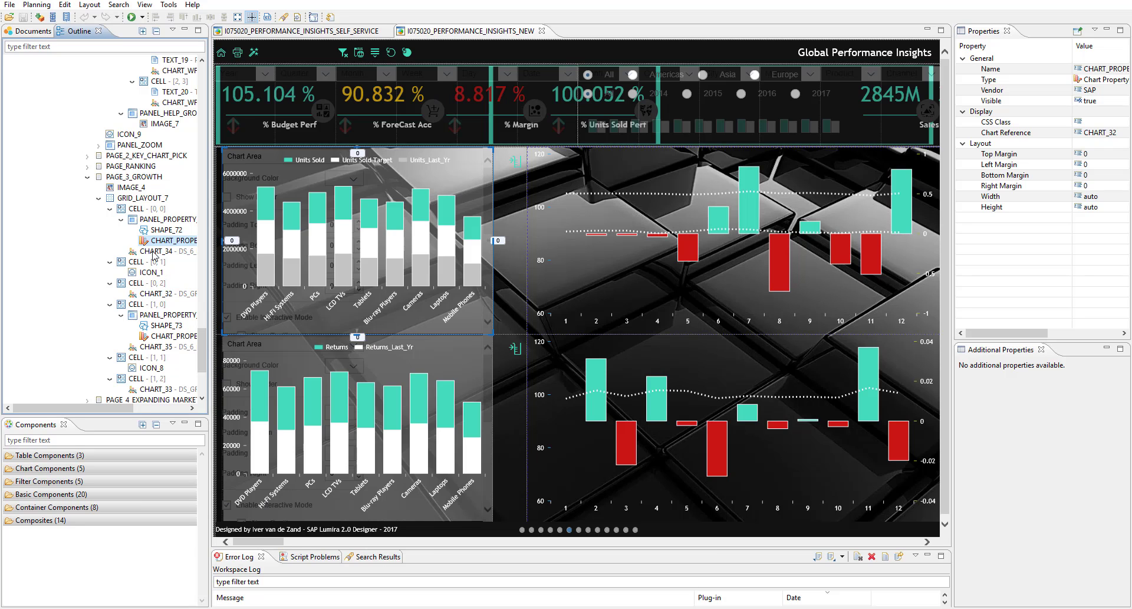
Step: Collapse PAGE_3_GROWTH, open PAGE_4_EXPANDING_MARKET, select CHART_22, then MAP_2 to see its layer properties
{"action": "left_click", "coordinate": [88, 177]}
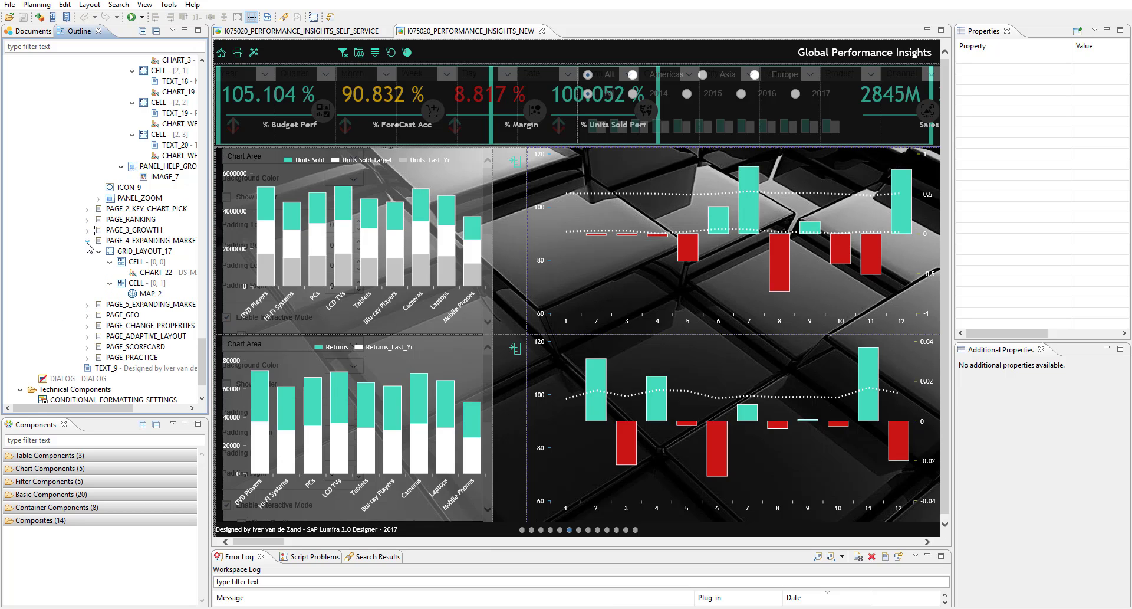
{"action": "left_click", "coordinate": [88, 241]}
{"action": "left_click", "coordinate": [142, 273]}
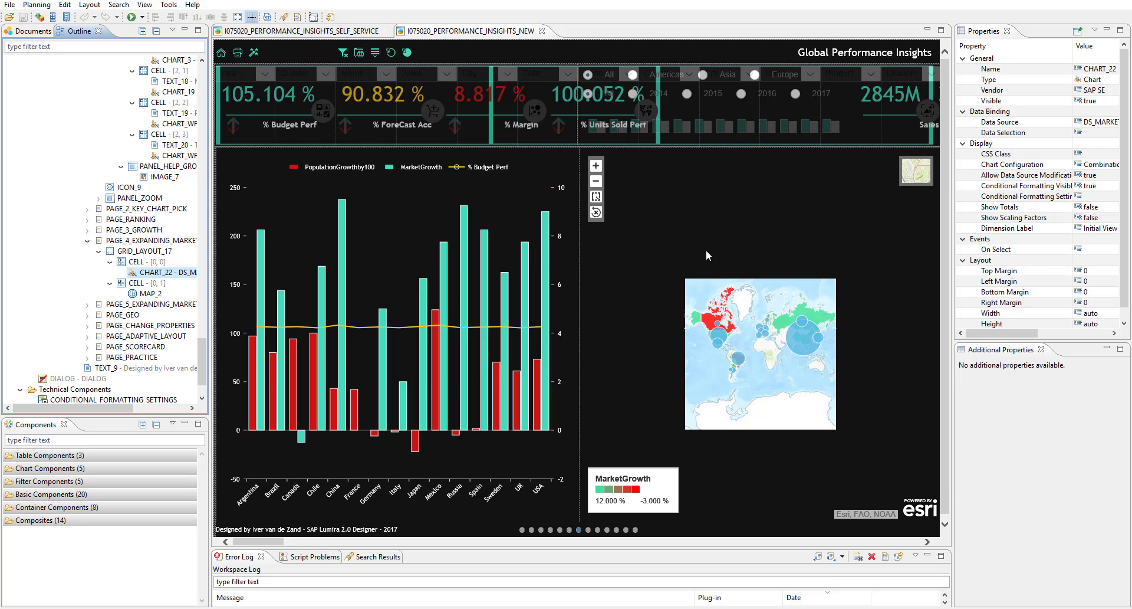
{"action": "left_click", "coordinate": [144, 297]}
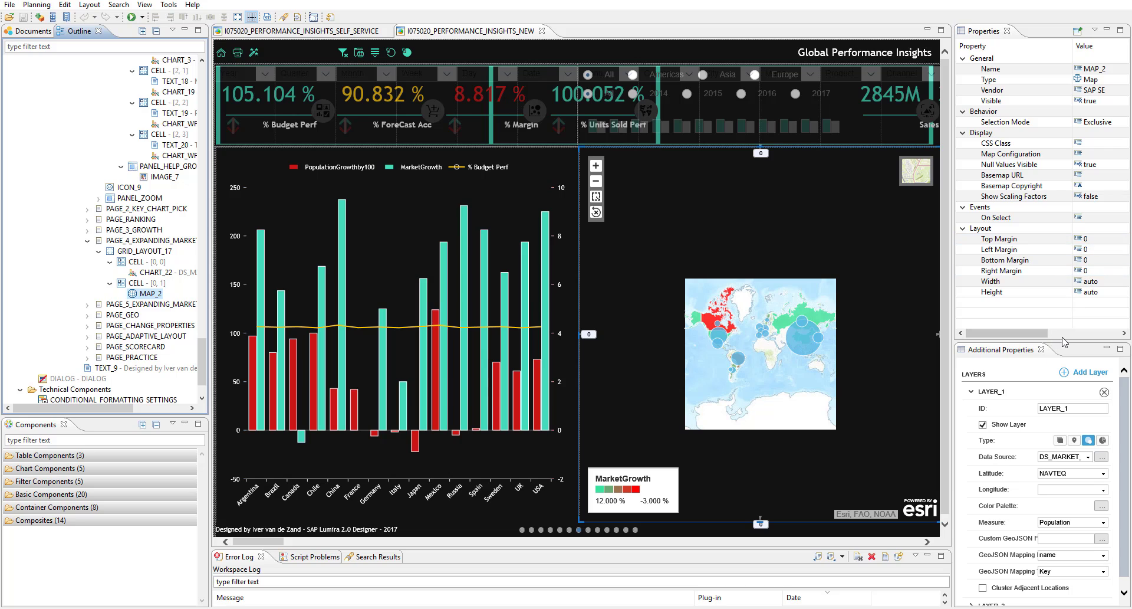
Step: Enlarge the Additional Properties panel and expand MAP_2's LAYER_2 MarketGrowth color settings
{"action": "left_click_drag", "start_coordinate": [1064, 341], "coordinate": [1061, 130]}
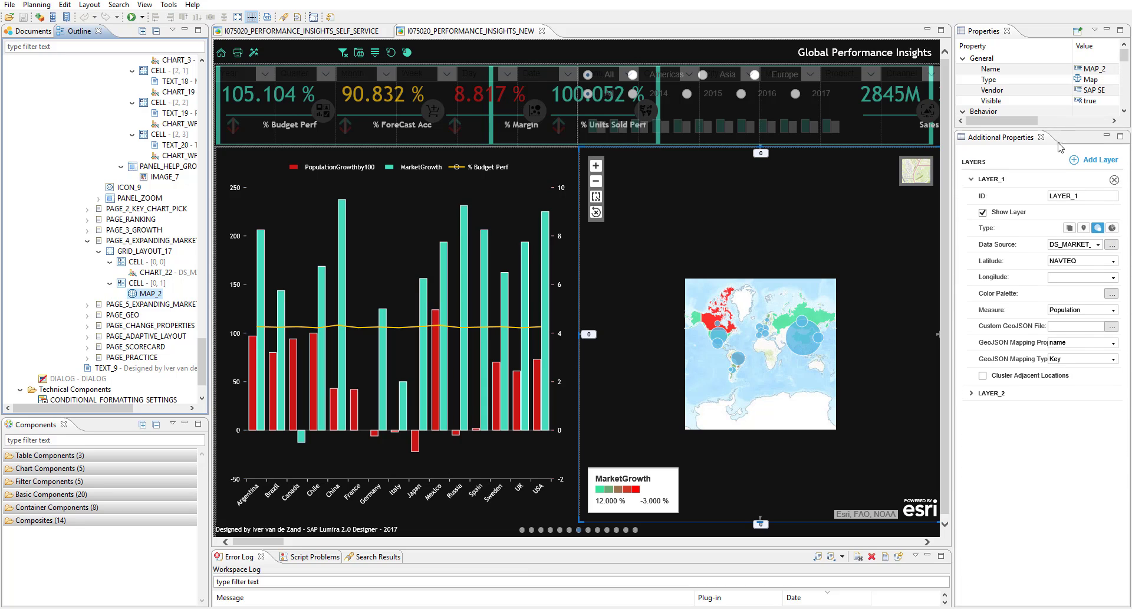
{"action": "left_click", "coordinate": [972, 401]}
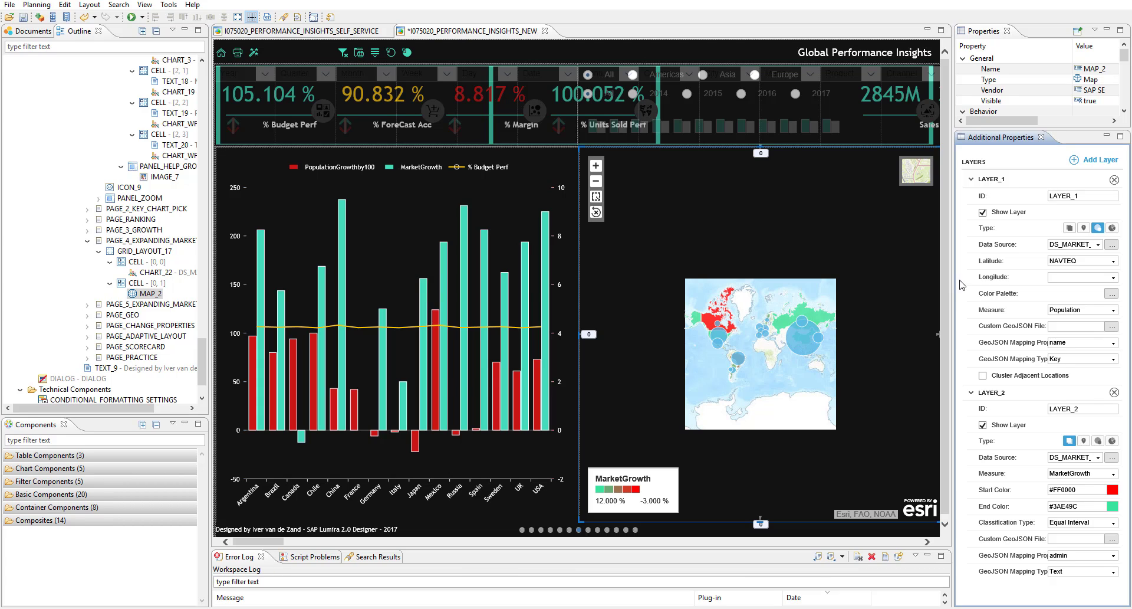
Step: Collapse PAGE_4, expand PAGE_5_EXPANDING_MARKET and GRID_LAYOUT_20, and display page 5 on the canvas
{"action": "left_click", "coordinate": [88, 241]}
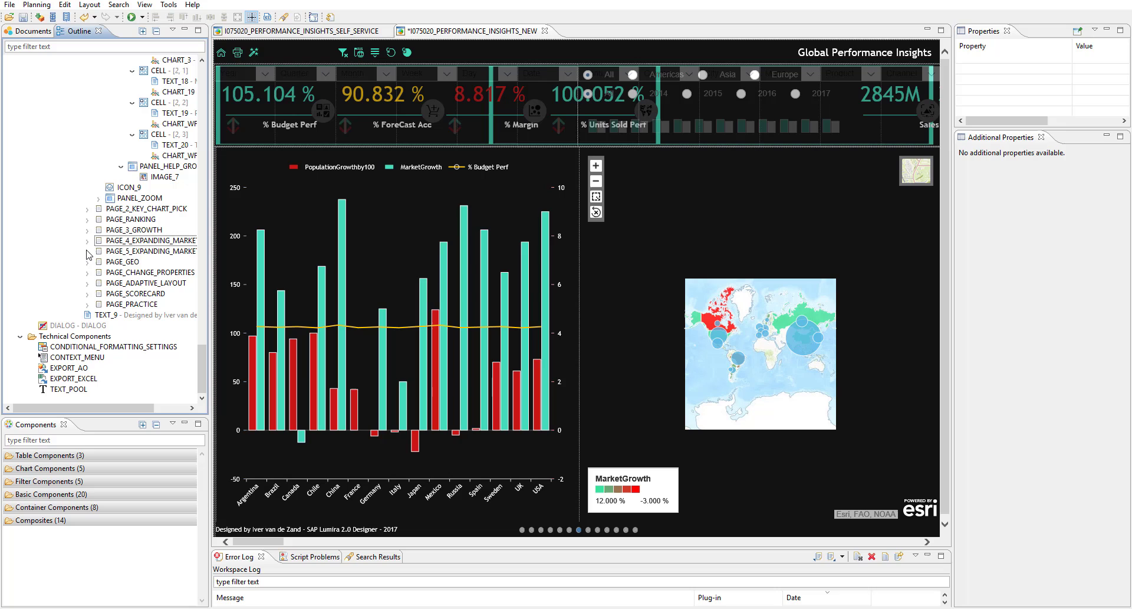
{"action": "left_click", "coordinate": [87, 252]}
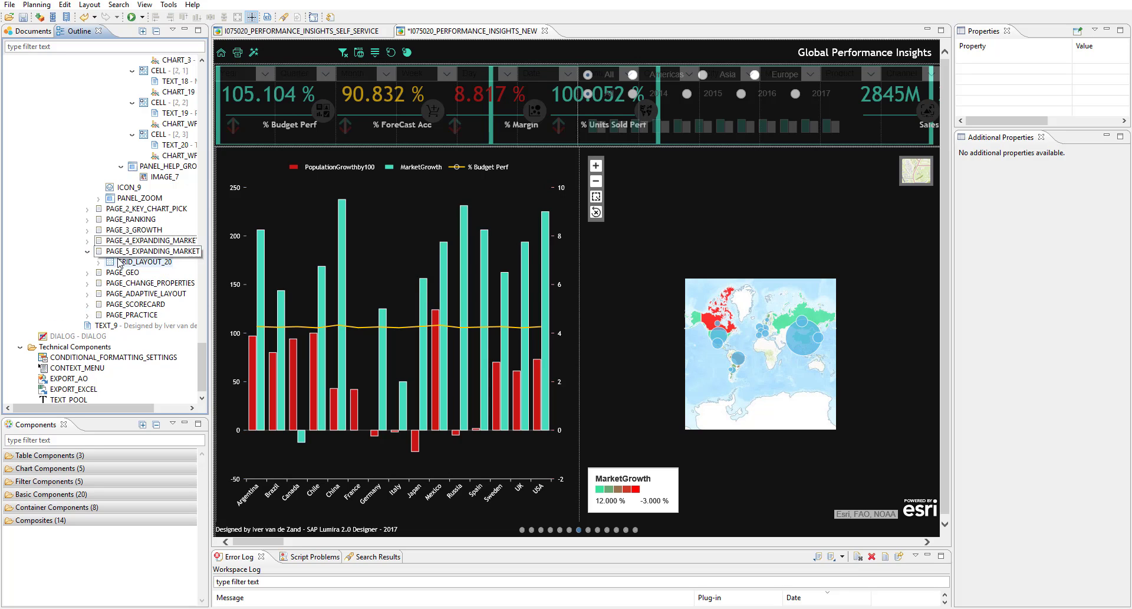
{"action": "left_click", "coordinate": [99, 262]}
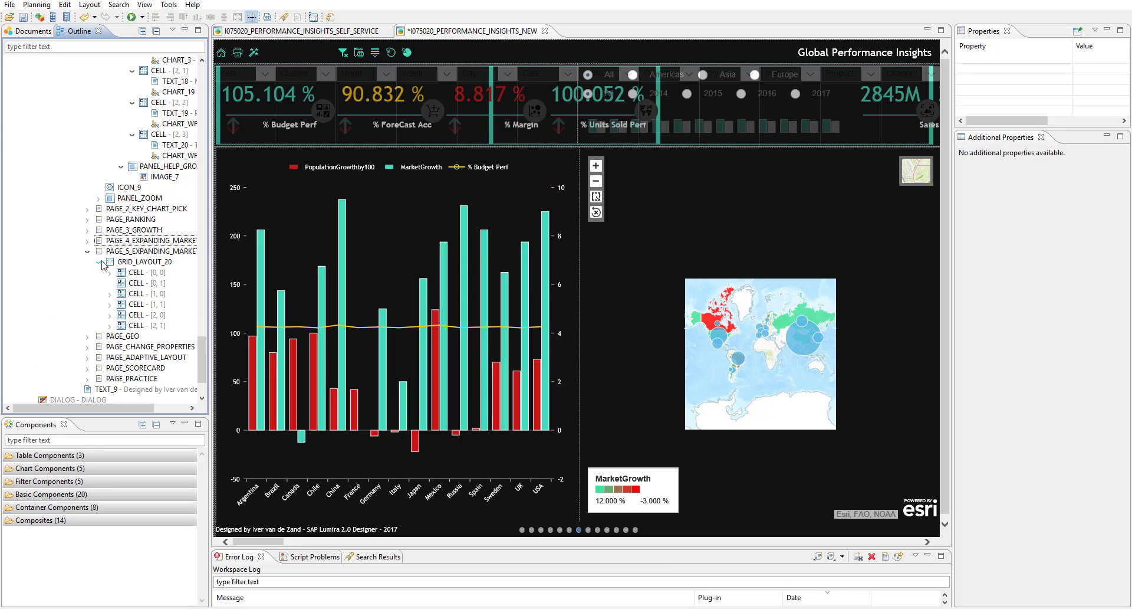
{"action": "left_click", "coordinate": [143, 252]}
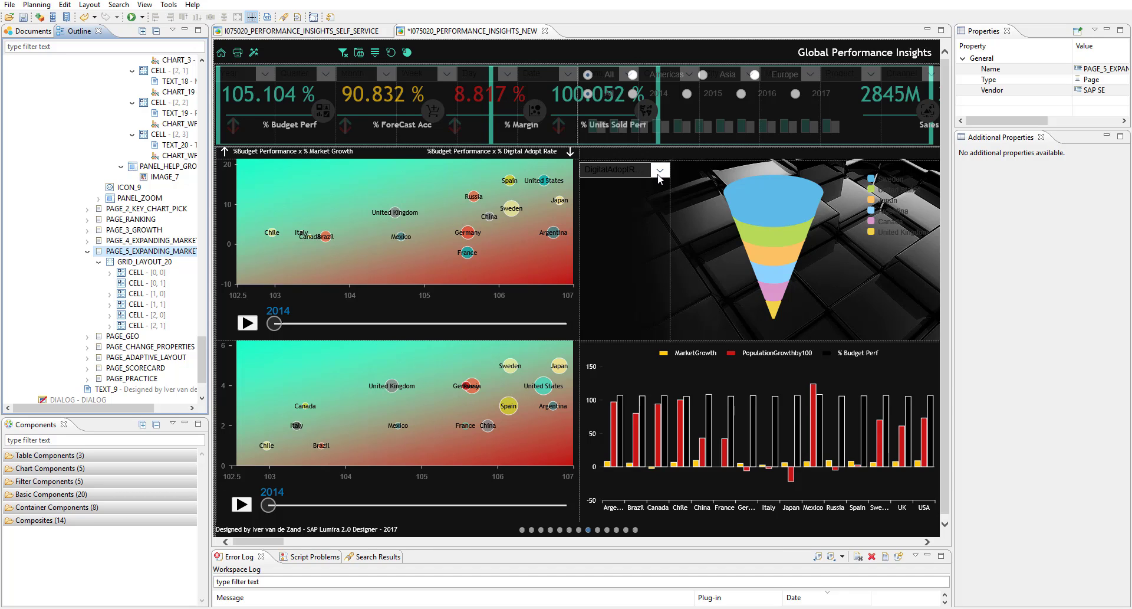
Step: Select the DigitalAdoptR dropdown on page 5, revealing IMAGE_11 and GRID_LAYOUT_21 in cell [1,1]
{"action": "left_click", "coordinate": [624, 172]}
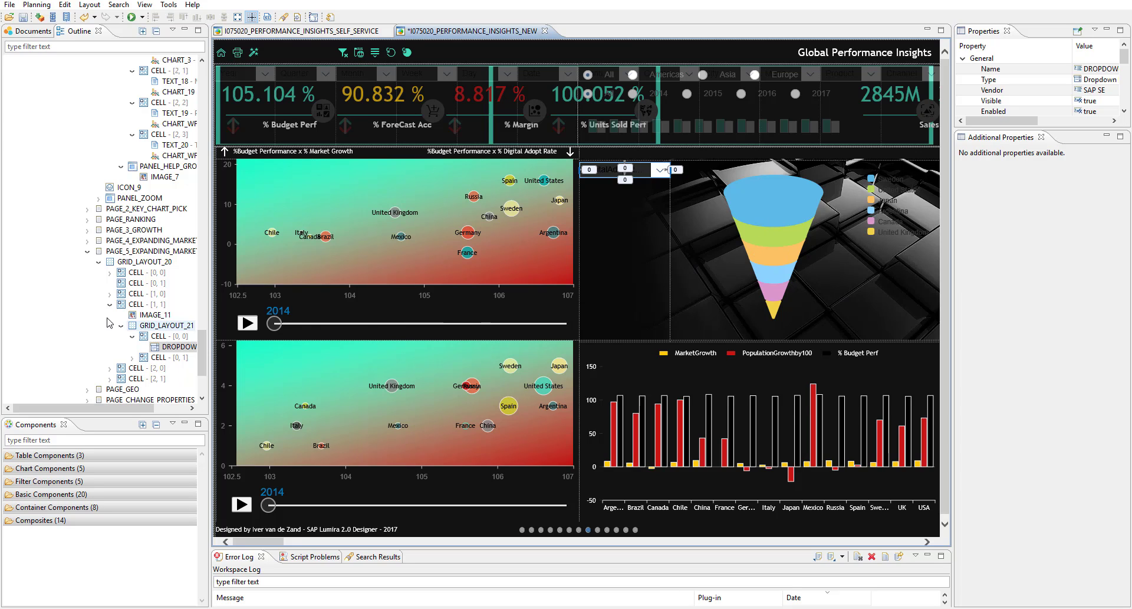
Step: Collapse PAGE_5, display the PAGE_GEO maps page, then collapse it and display PAGE_CHANGE_PROPERTIES
{"action": "left_click", "coordinate": [88, 252]}
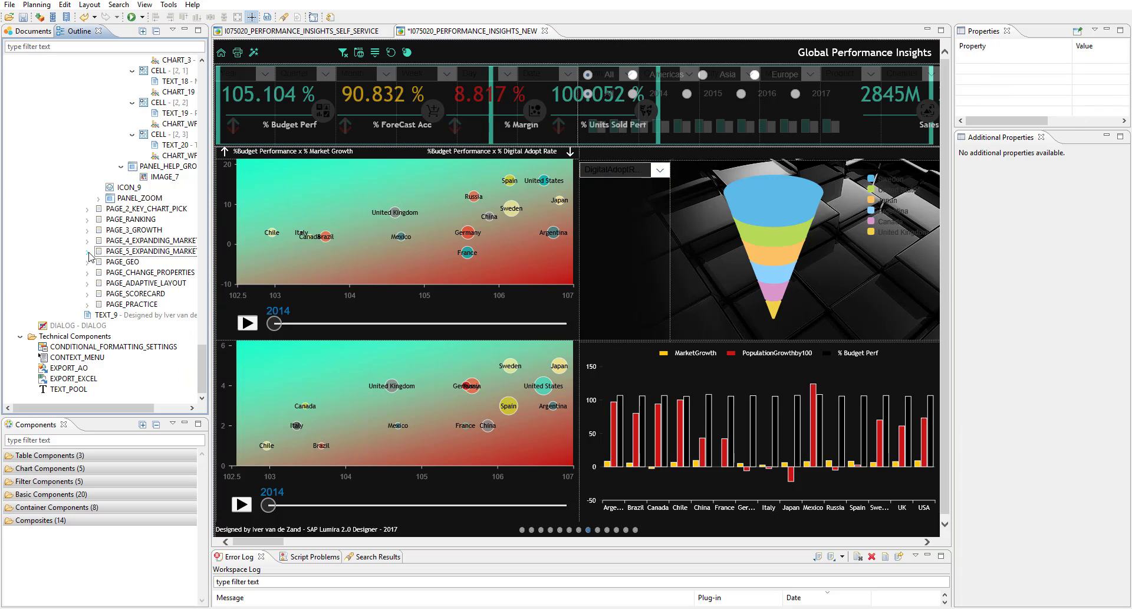
{"action": "left_click", "coordinate": [87, 262]}
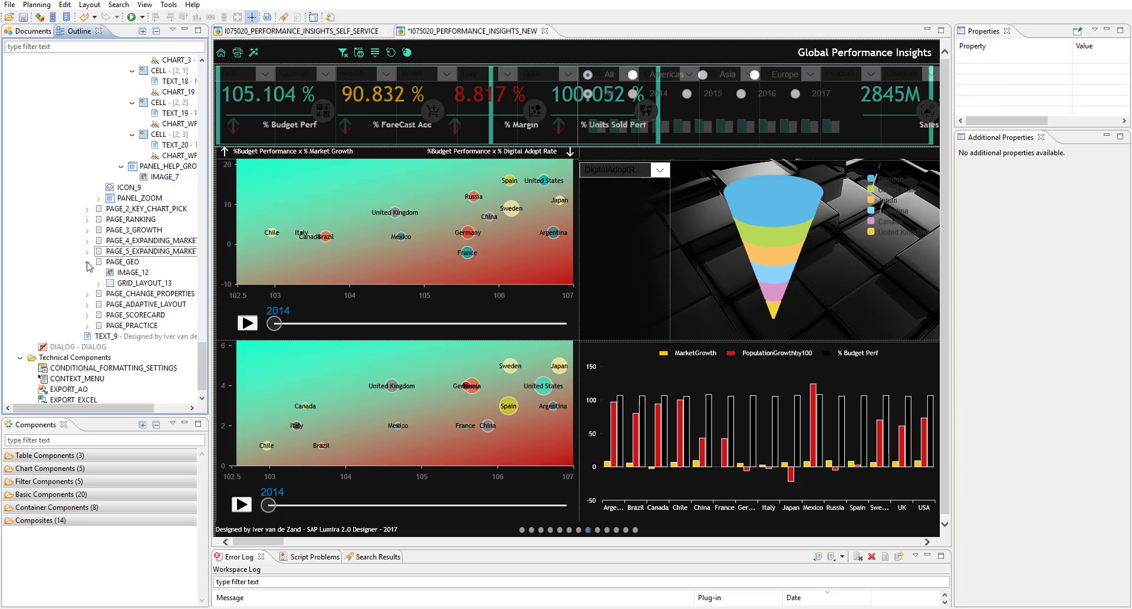
{"action": "left_click", "coordinate": [116, 263]}
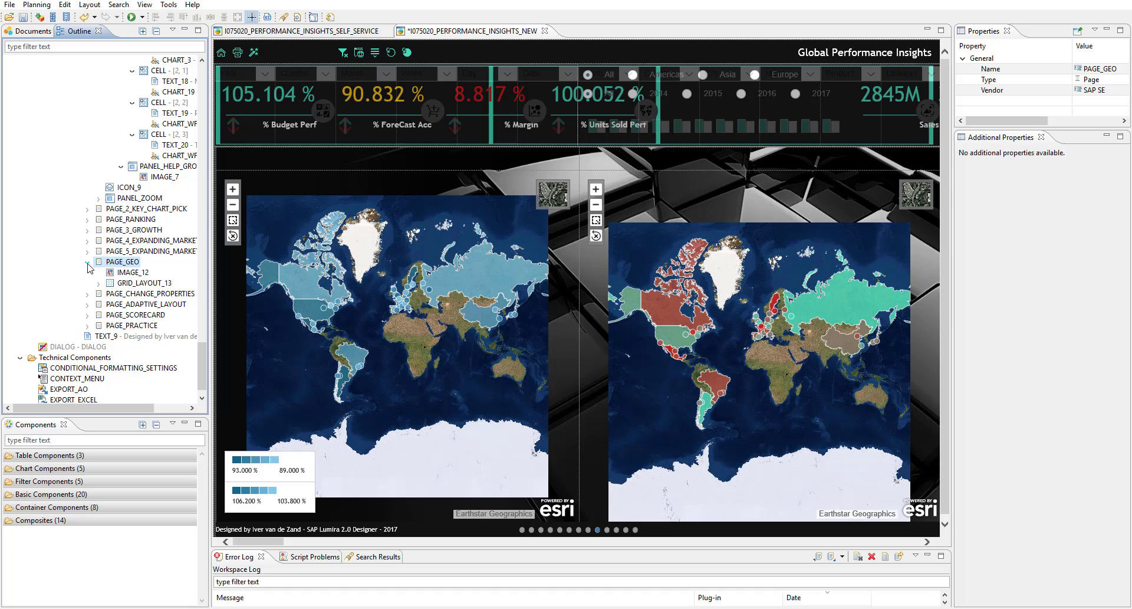
{"action": "left_click", "coordinate": [87, 262]}
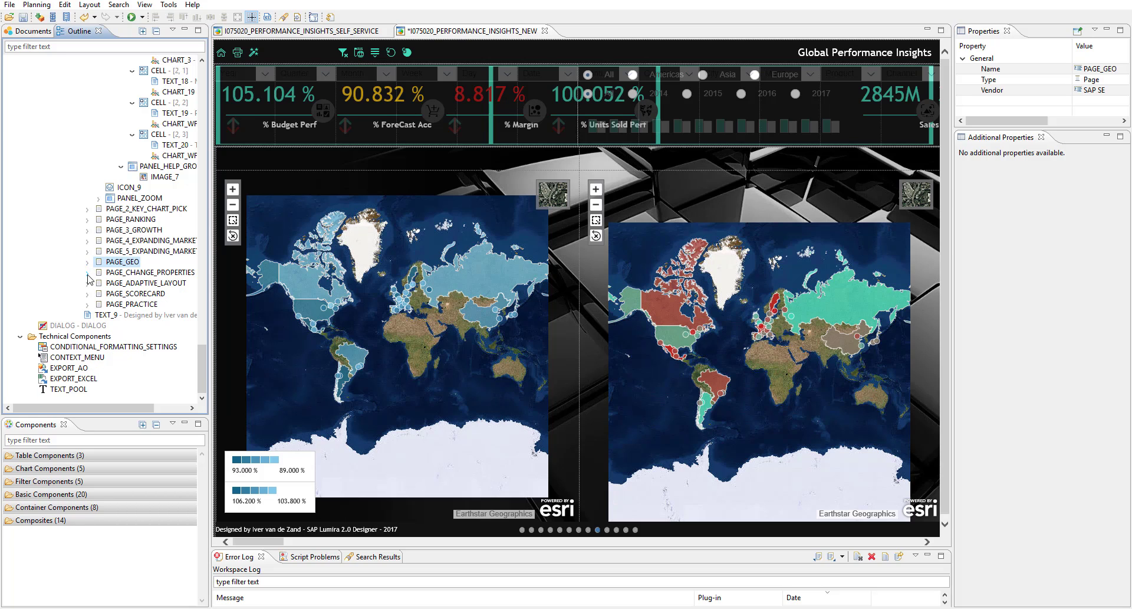
{"action": "left_click", "coordinate": [133, 273]}
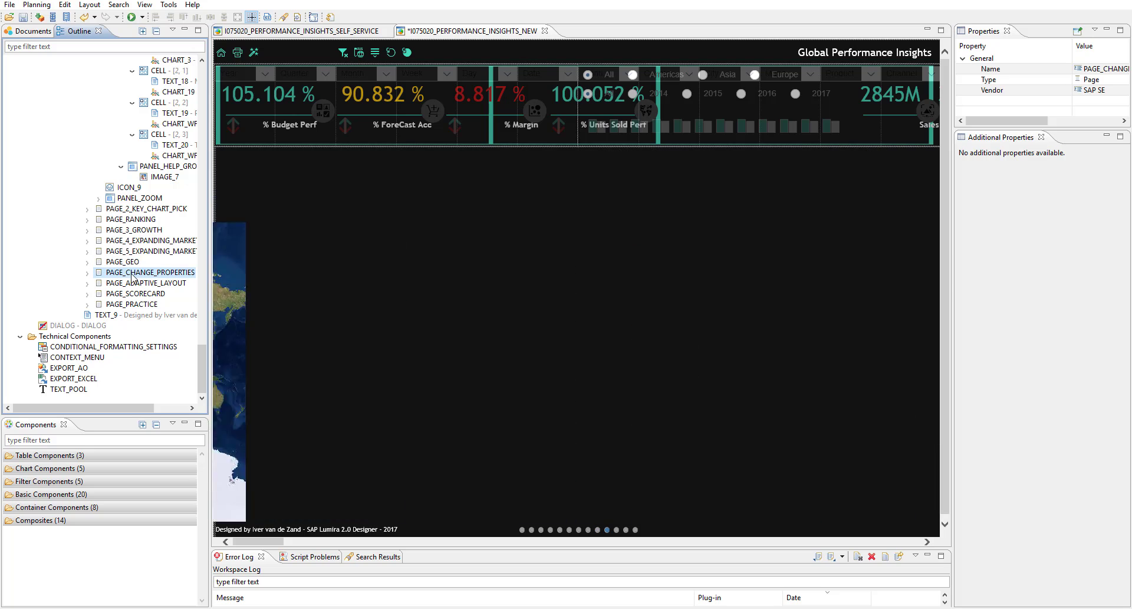
Step: Expand PAGE_CHANGE_PROPERTIES and GRID_LAYOUT_12, then select CHART_FEEDING_PANEL_2 in cell [1, 0]
{"action": "left_click", "coordinate": [88, 273]}
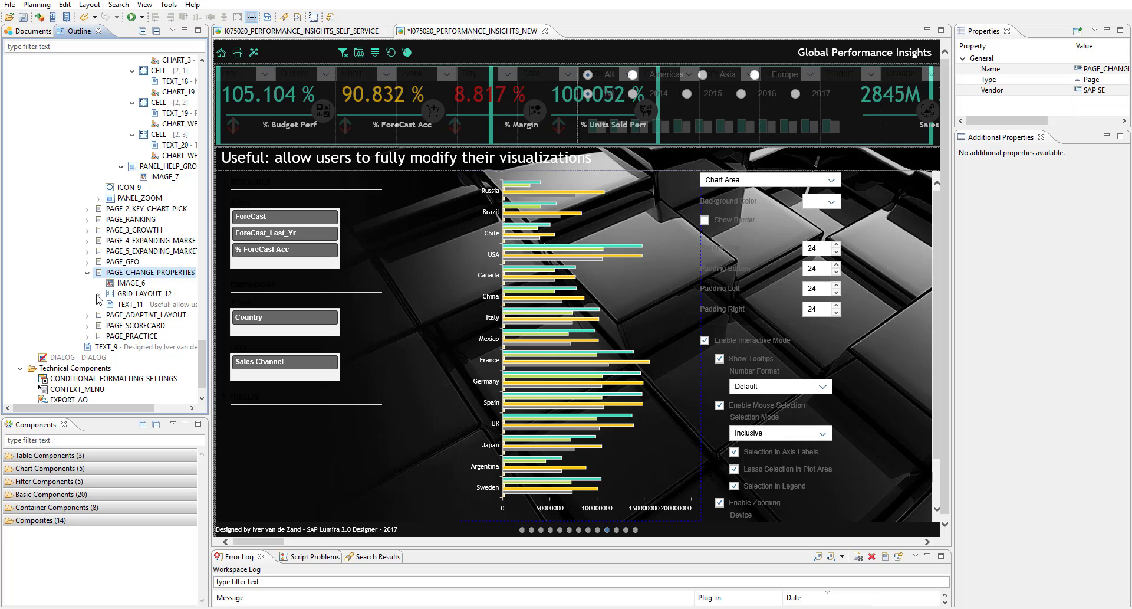
{"action": "left_click", "coordinate": [98, 294]}
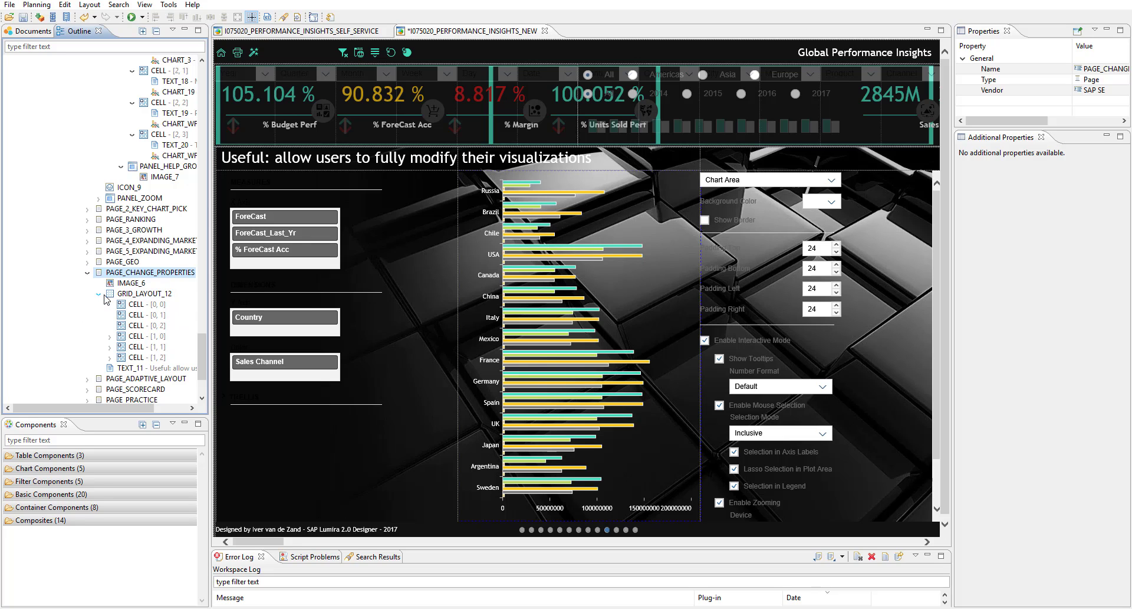
{"action": "left_click", "coordinate": [109, 336]}
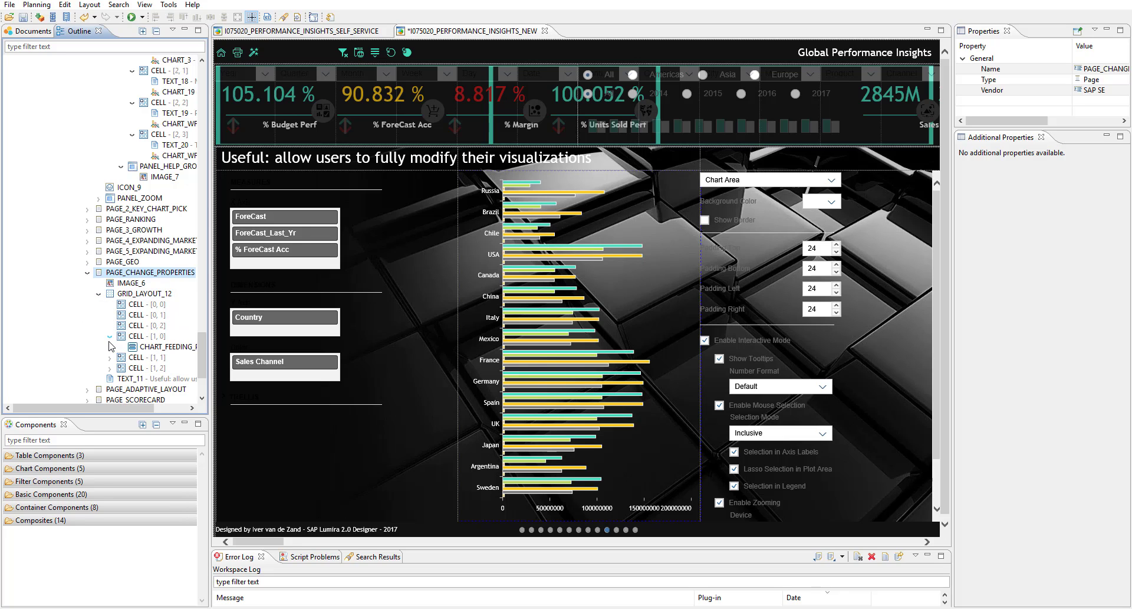
{"action": "left_click", "coordinate": [156, 348]}
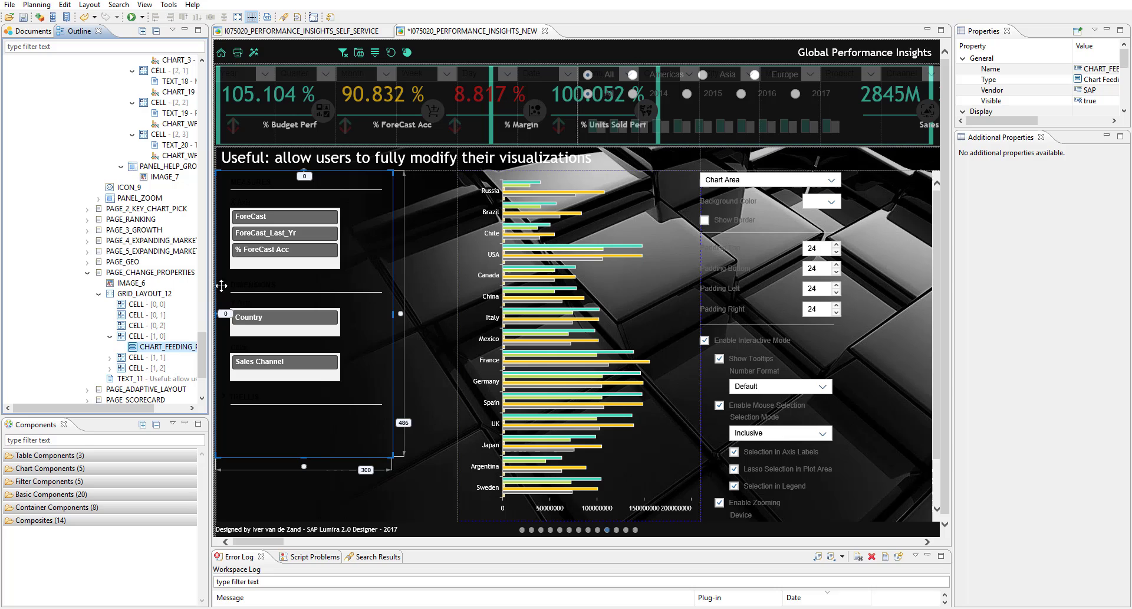
Step: Select CHART_PROPERTY in cell [1, 2] to inspect it, then collapse GRID_LAYOUT_12
{"action": "left_click", "coordinate": [111, 369]}
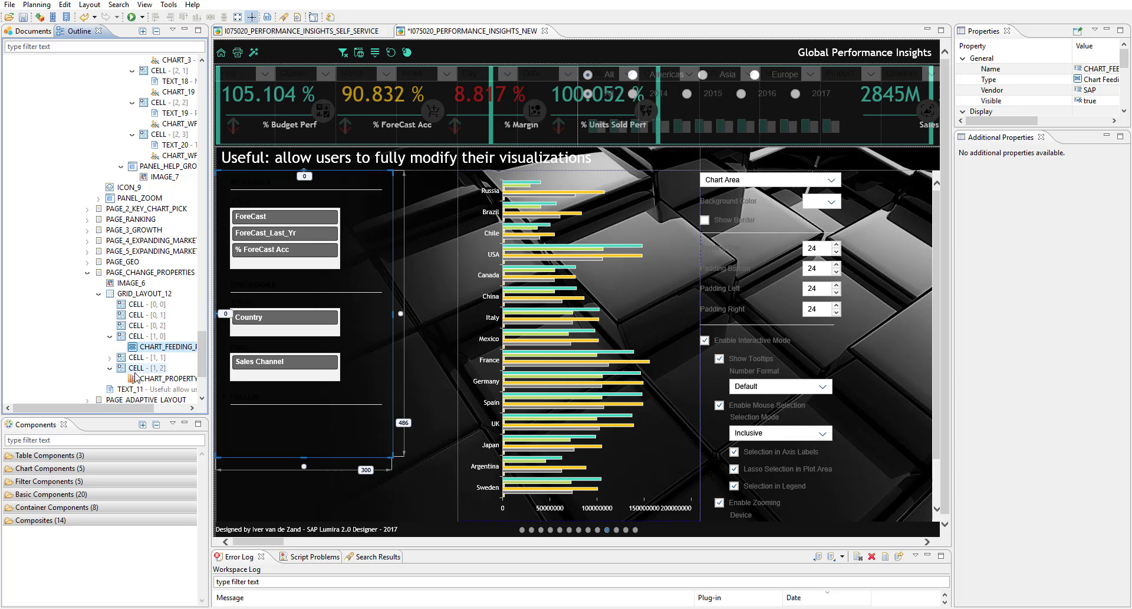
{"action": "left_click", "coordinate": [155, 379]}
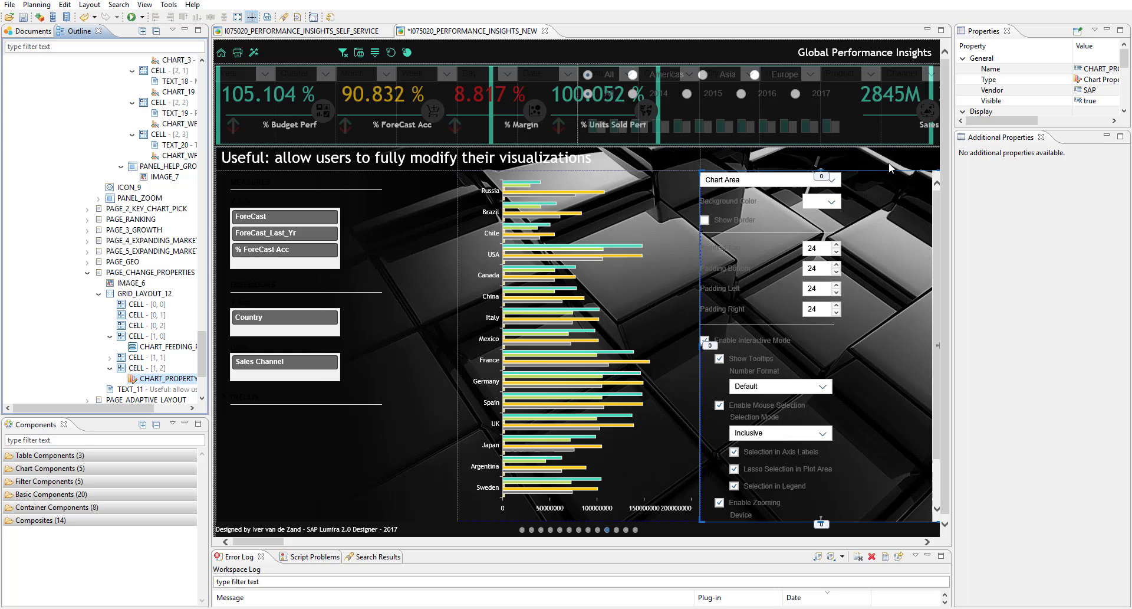
{"action": "left_click", "coordinate": [99, 293]}
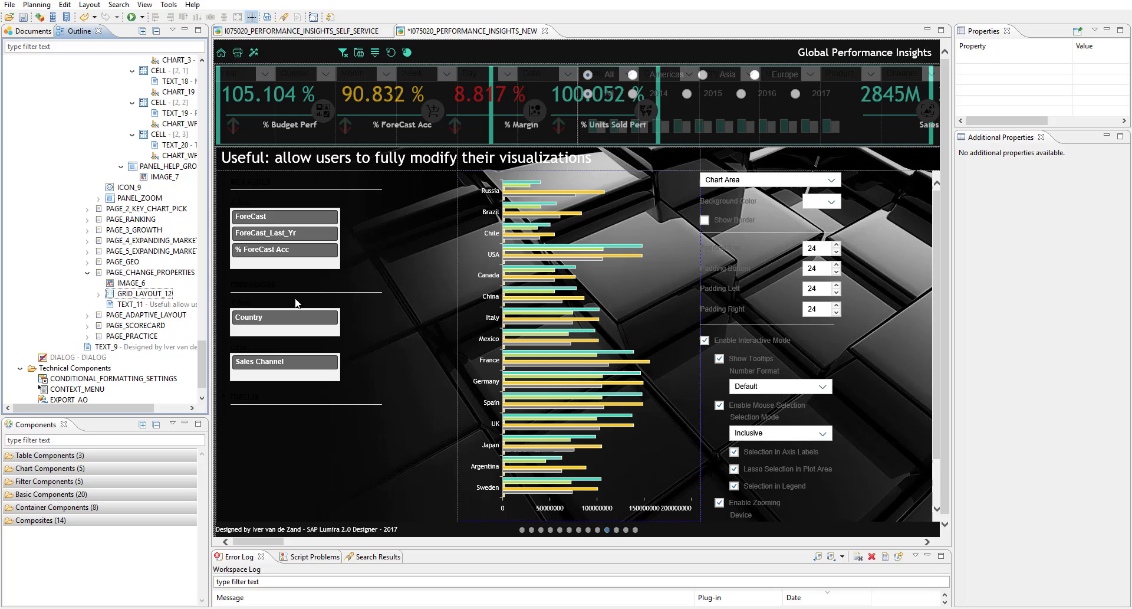
Step: Collapse the change-properties page and expand PAGE_ADAPTIVE_LAYOUT down to ADAPTIVE_LAYOUT's four blocks
{"action": "left_click", "coordinate": [88, 274]}
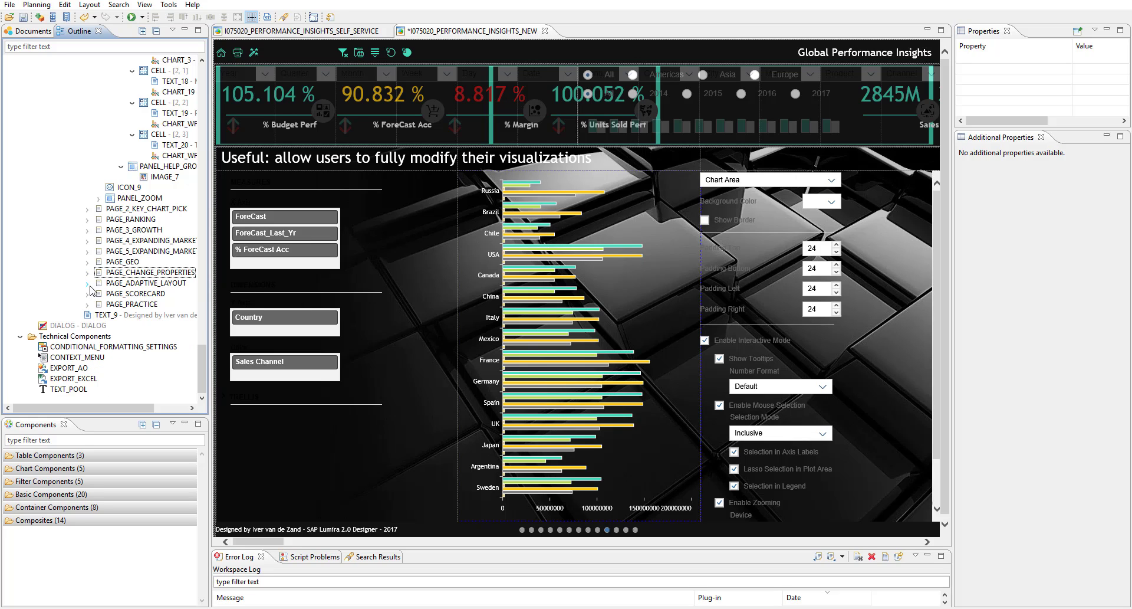
{"action": "left_click", "coordinate": [88, 284]}
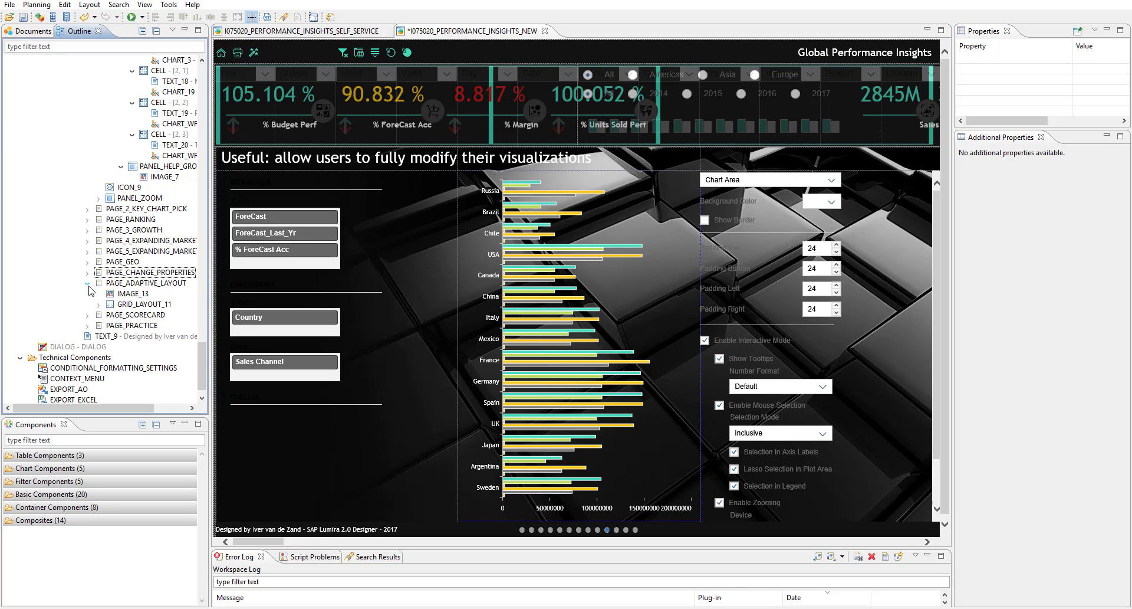
{"action": "left_click", "coordinate": [99, 305]}
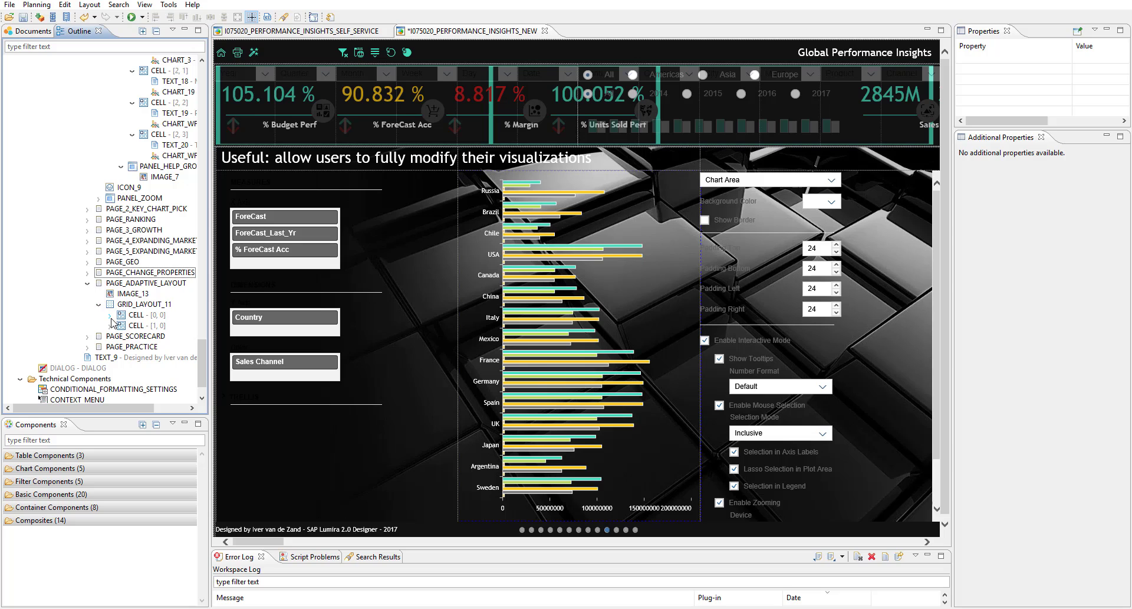
{"action": "left_click", "coordinate": [110, 315]}
{"action": "left_click", "coordinate": [110, 337]}
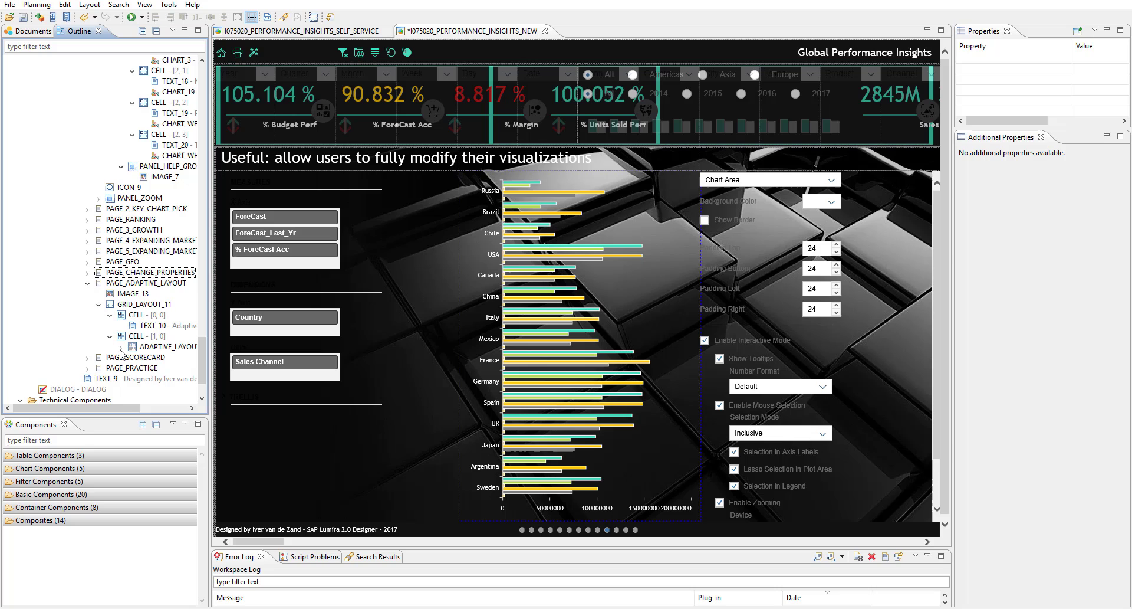
{"action": "left_click", "coordinate": [121, 347]}
{"action": "left_click", "coordinate": [141, 348]}
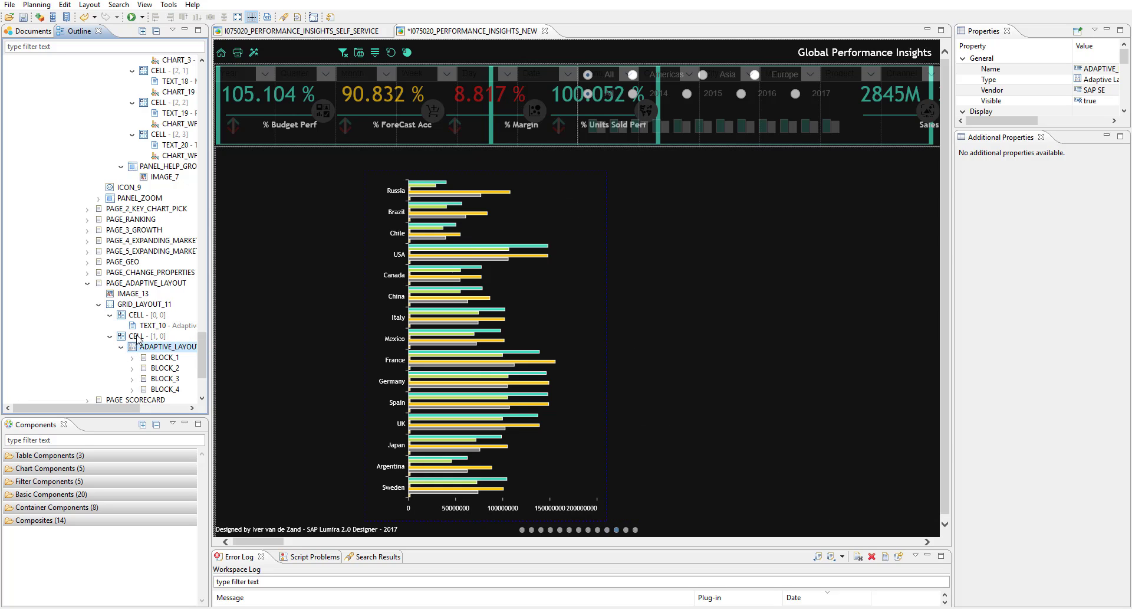
Step: Bring up the create-component options for CELL [1, 0], then dismiss them without adding anything
{"action": "left_click", "coordinate": [137, 338]}
{"action": "right_click", "coordinate": [137, 338]}
{"action": "mouse_move", "coordinate": [188, 345]}
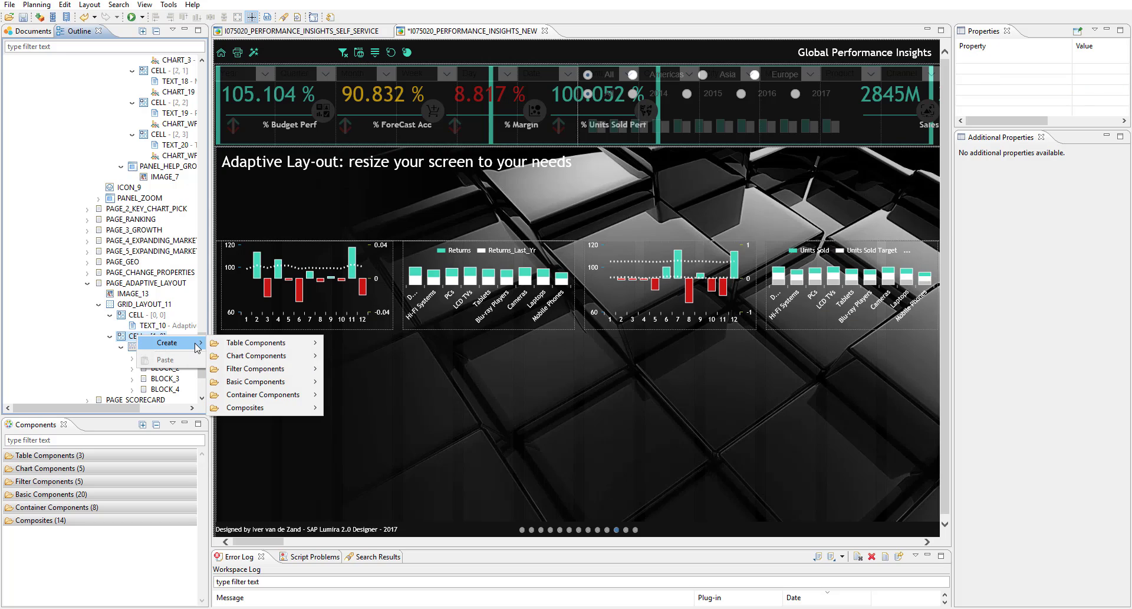
{"action": "mouse_move", "coordinate": [255, 396]}
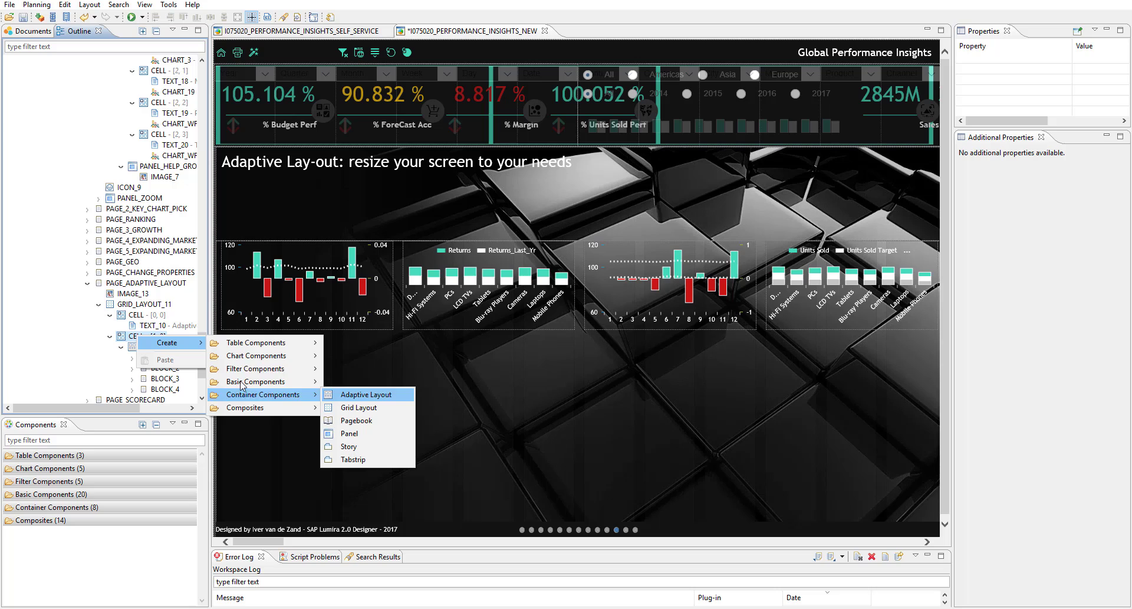
{"action": "left_click", "coordinate": [133, 351]}
{"action": "left_click", "coordinate": [134, 351]}
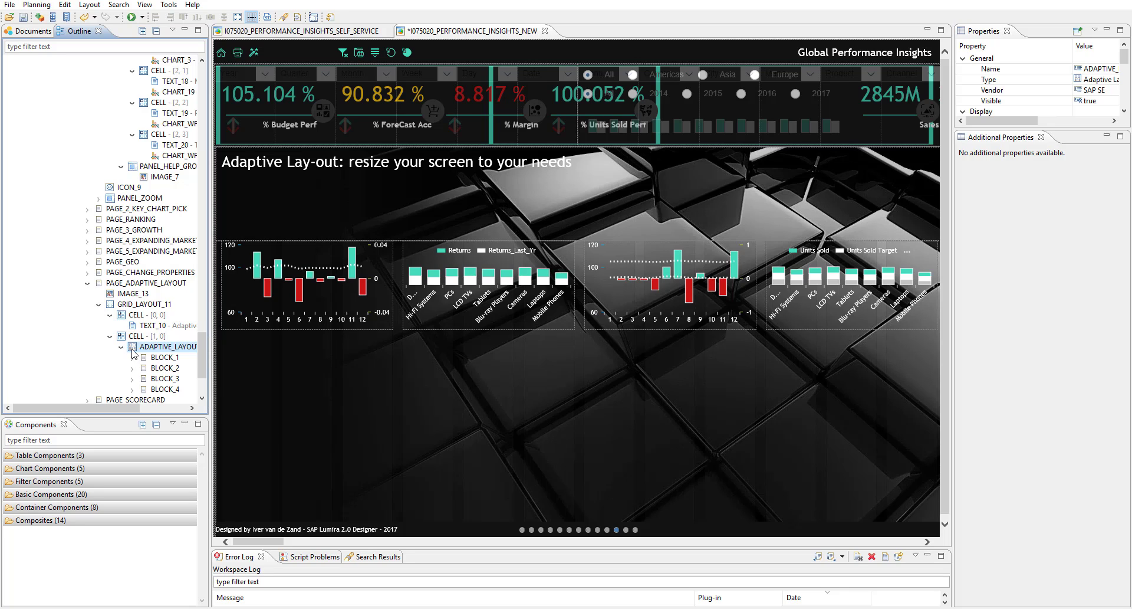
Step: Select BLOCK_1 and expand BLOCK_1 through BLOCK_4 to show CHART_39, CHART_38, CHART_37 and CHART_36
{"action": "left_click", "coordinate": [165, 361]}
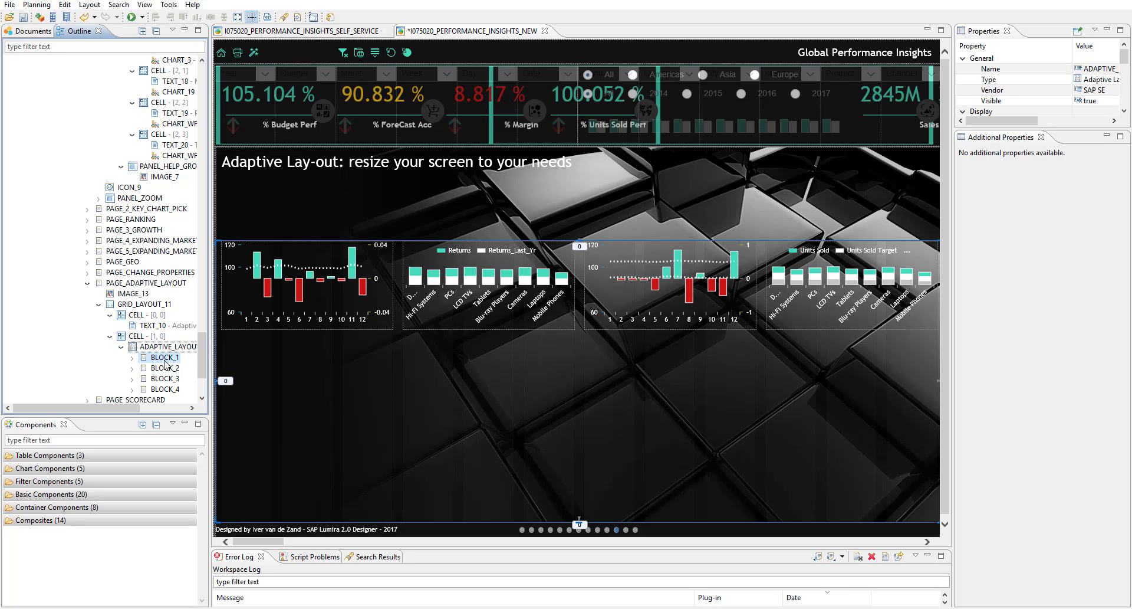
{"action": "left_click", "coordinate": [132, 357]}
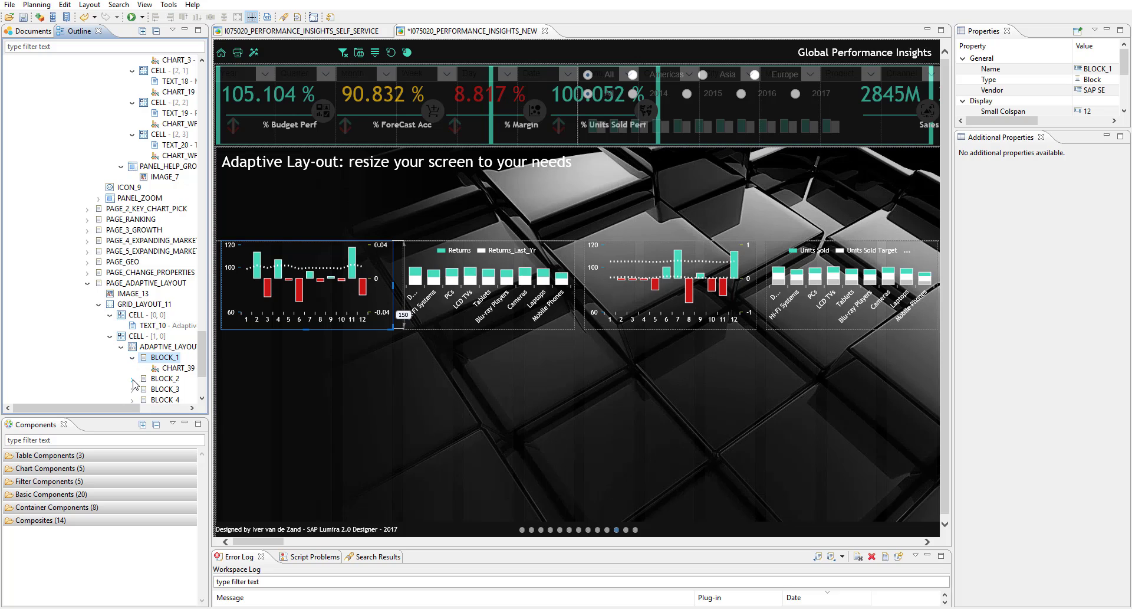
{"action": "left_click", "coordinate": [132, 378]}
{"action": "scroll", "coordinate": [200, 369], "scroll_direction": "down", "scroll_amount": 4}
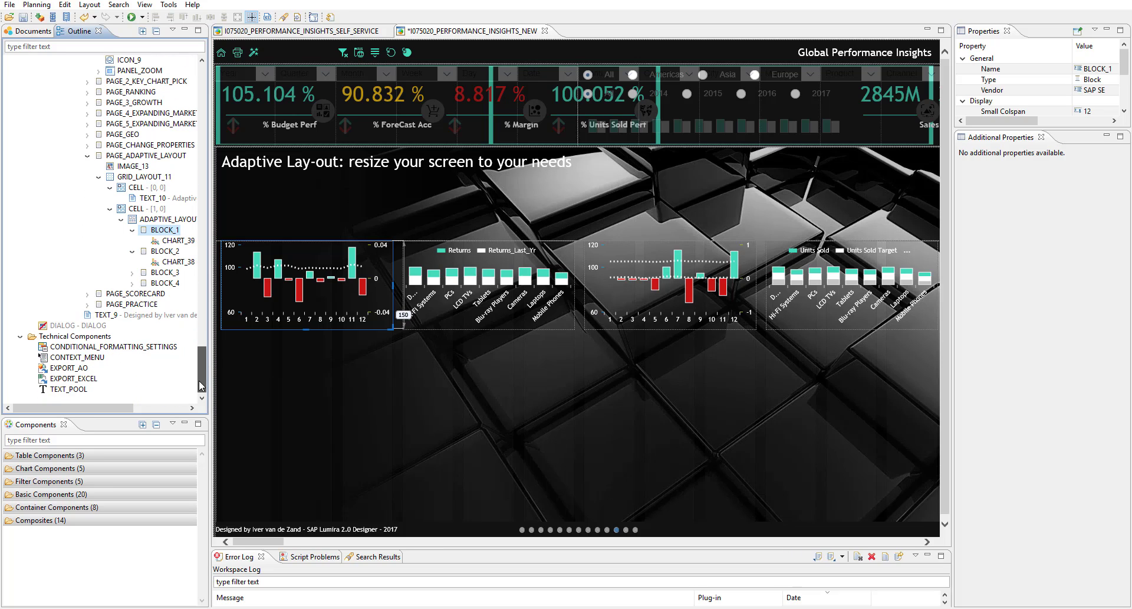
{"action": "left_click", "coordinate": [132, 274]}
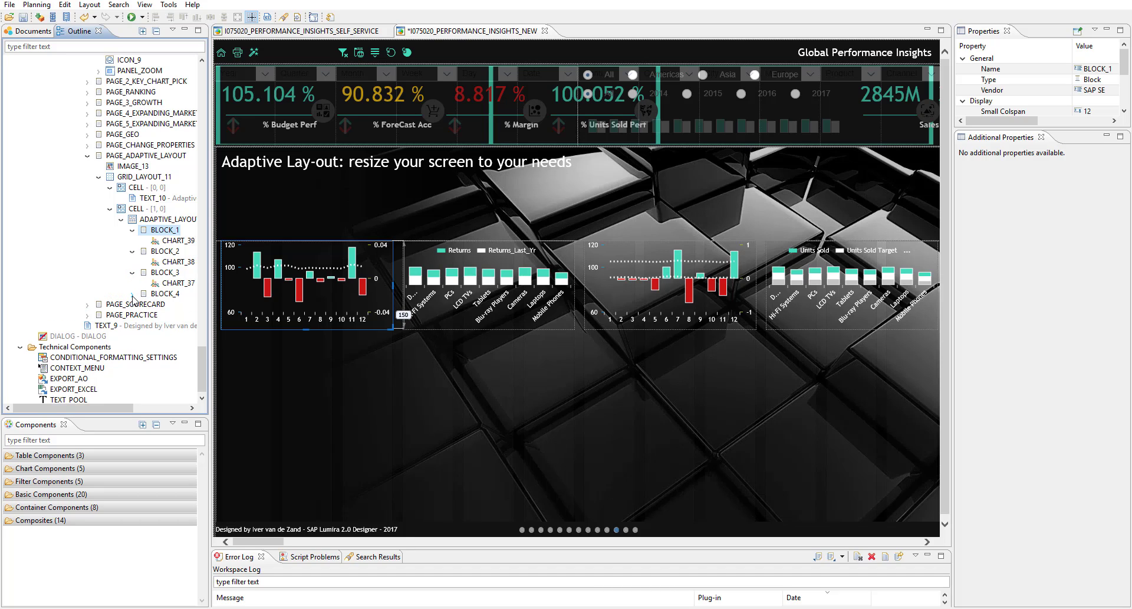
{"action": "left_click", "coordinate": [132, 294]}
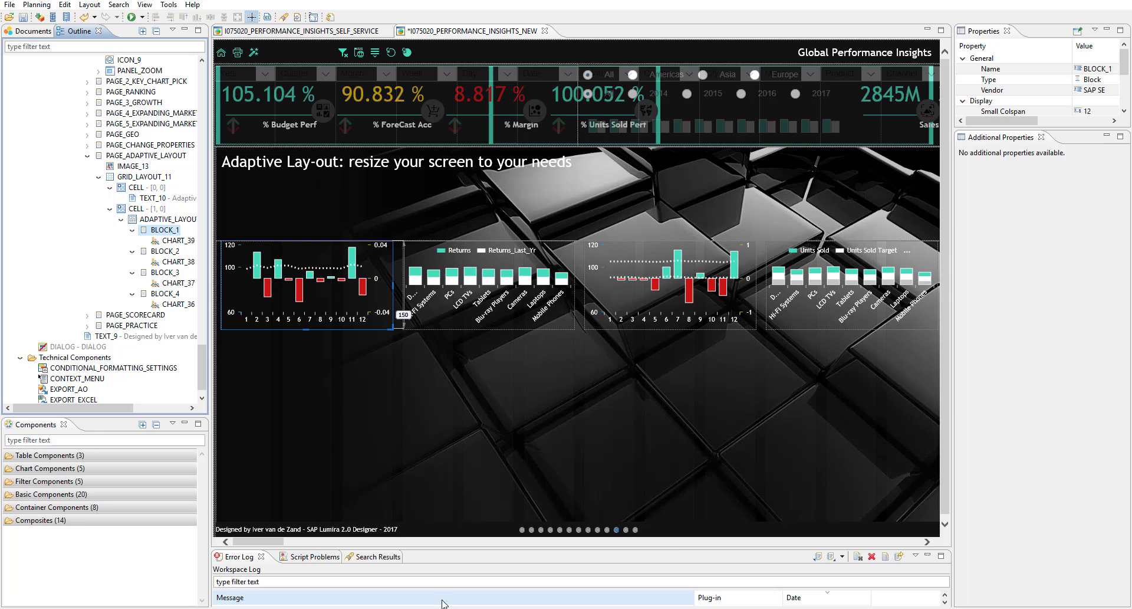
{"action": "mouse_move", "coordinate": [447, 606]}
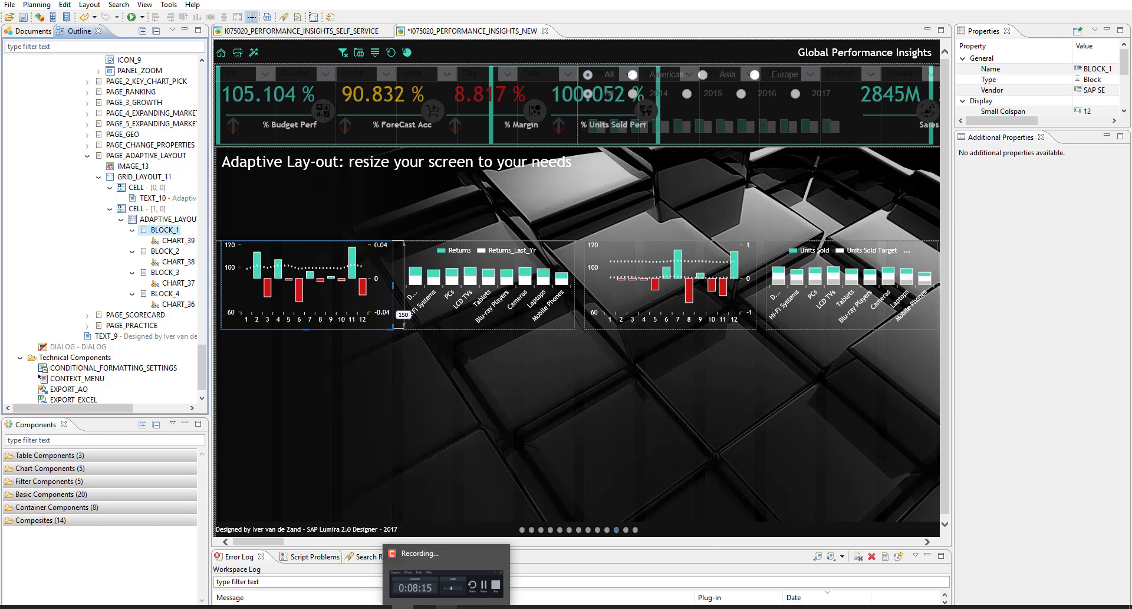
{"action": "mouse_move", "coordinate": [255, 606]}
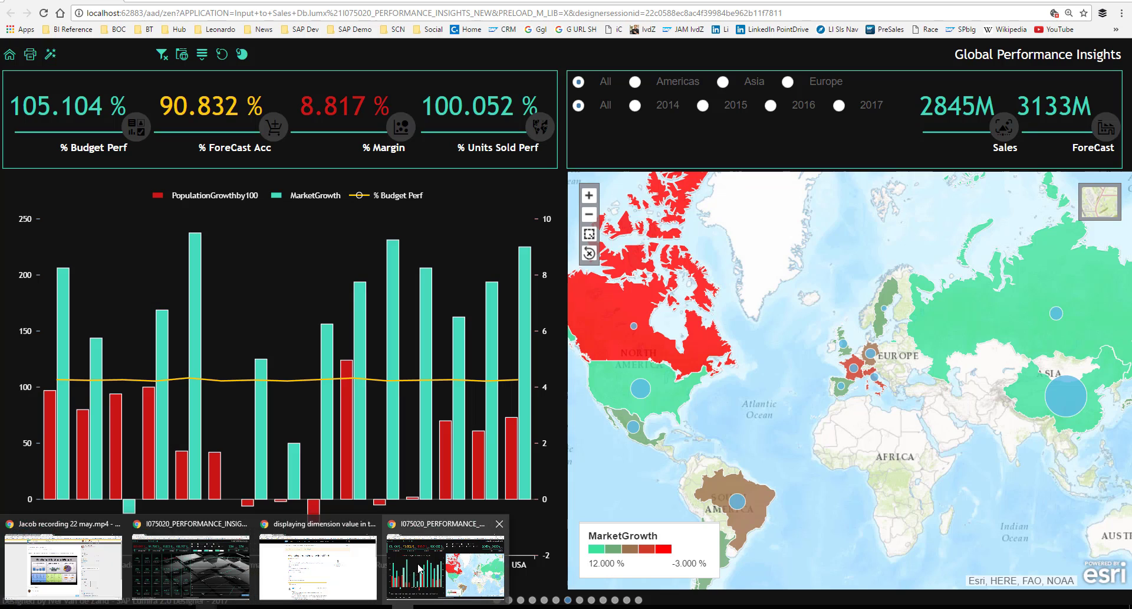
Step: Bring the Chrome dashboard forward, page to the Adaptive Lay-out page, and restore the window down
{"action": "left_click", "coordinate": [420, 569]}
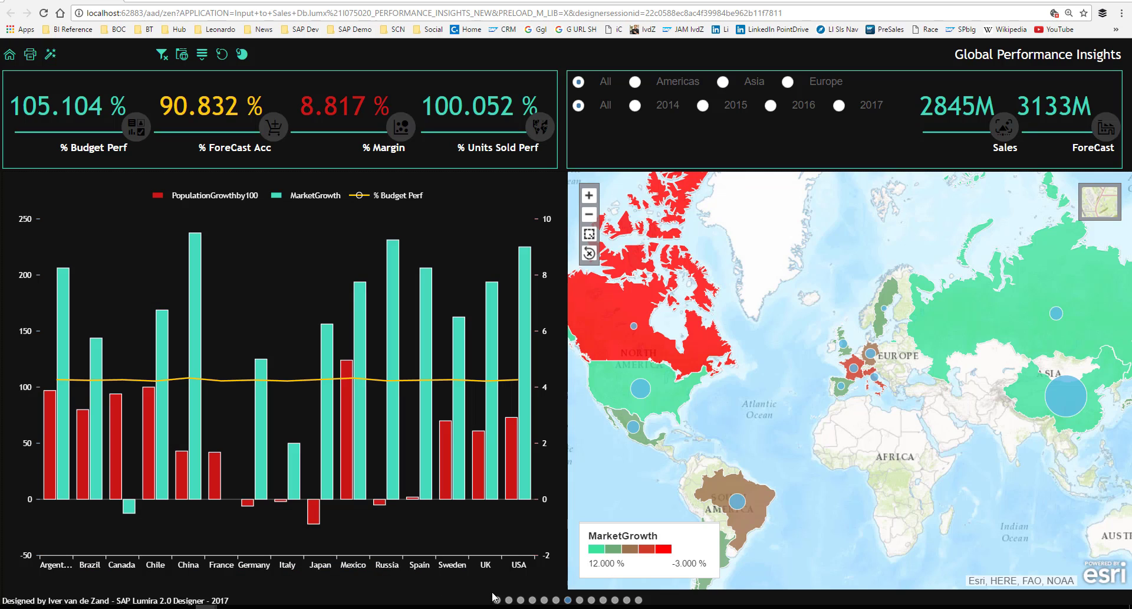
{"action": "left_click", "coordinate": [592, 600]}
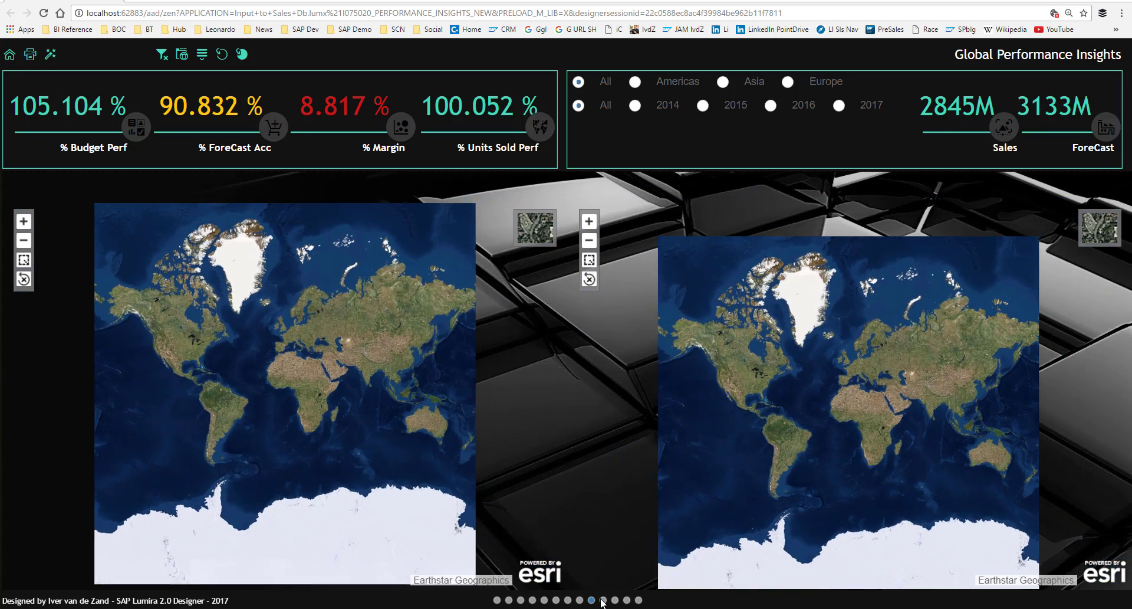
{"action": "left_click", "coordinate": [603, 600]}
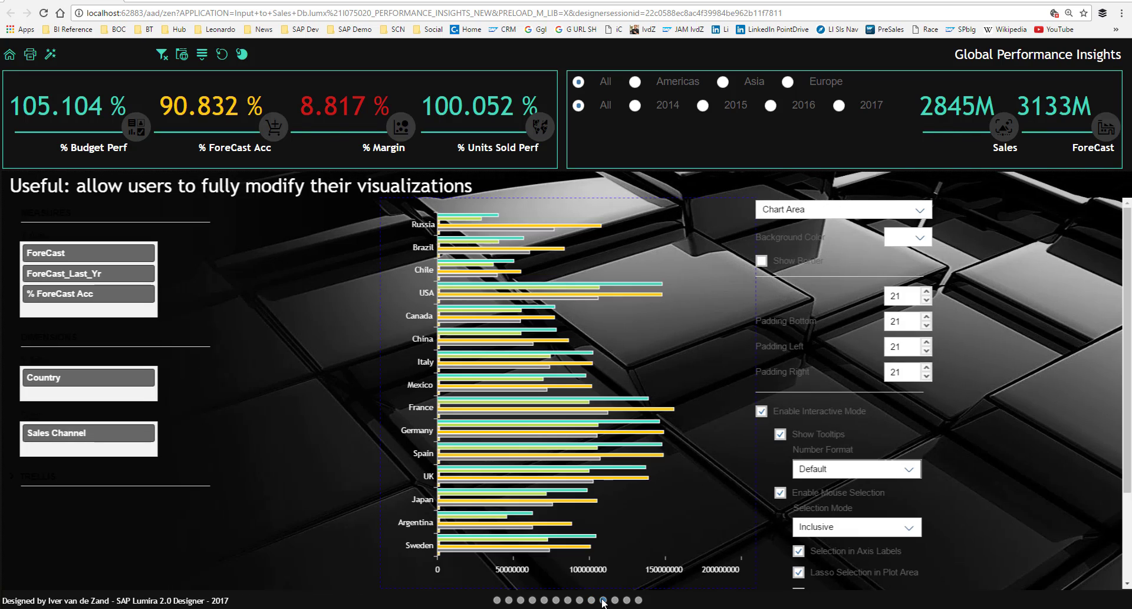
{"action": "left_click", "coordinate": [616, 600]}
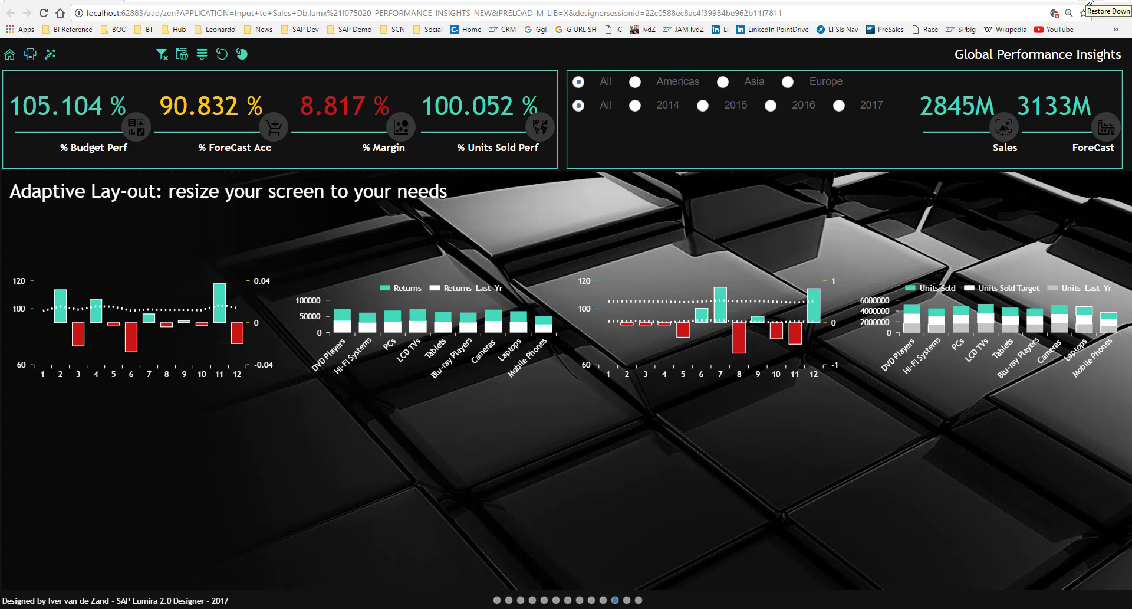
{"action": "left_click", "coordinate": [1089, 2]}
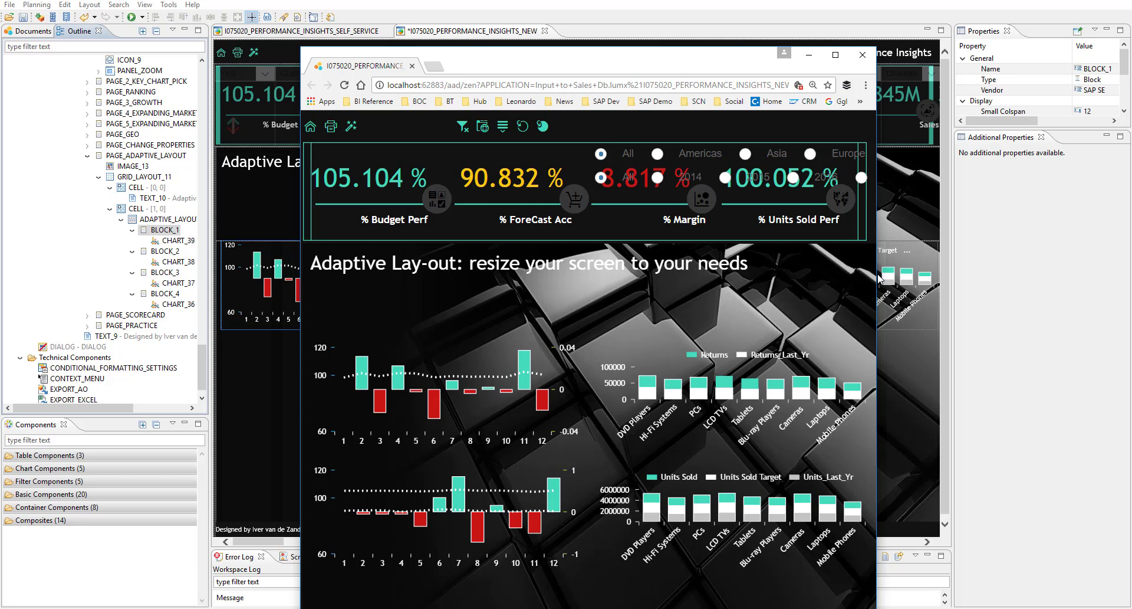
Step: Narrow and reposition the dashboard window, maximize it again, then collapse ADAPTIVE_LAYOUT in Designer
{"action": "left_click_drag", "start_coordinate": [875, 48], "coordinate": [766, 71]}
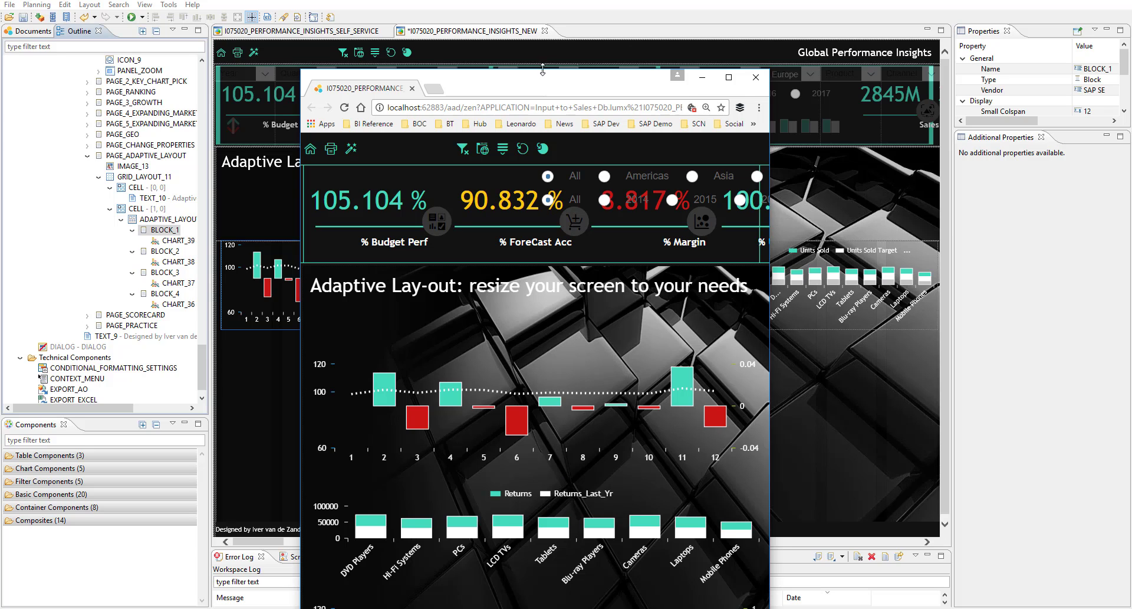
{"action": "left_click_drag", "start_coordinate": [556, 87], "coordinate": [563, 5]}
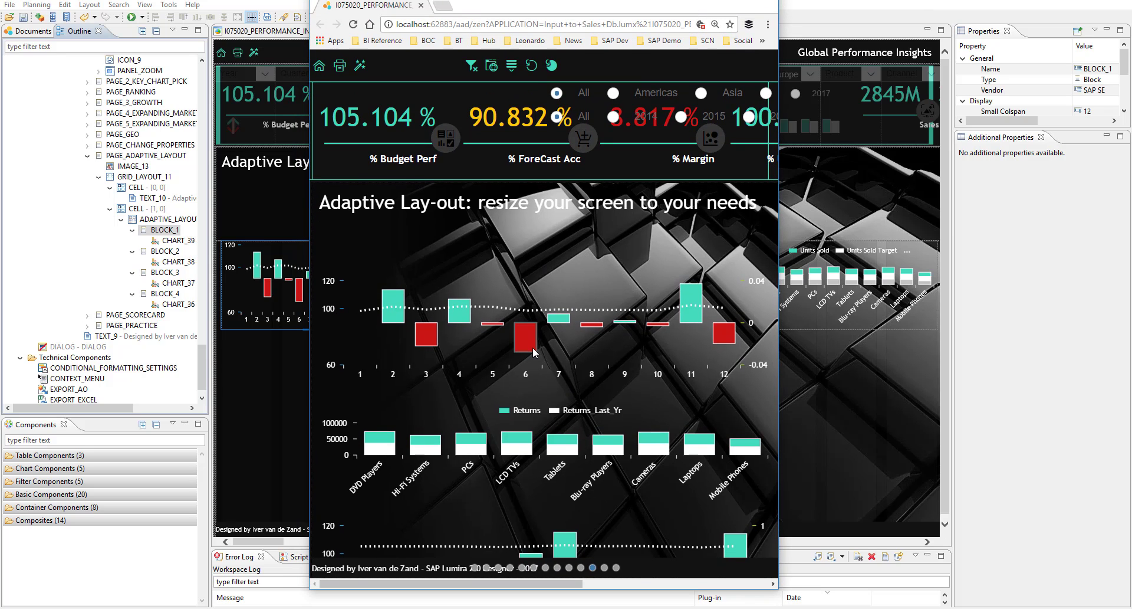
{"action": "left_click_drag", "start_coordinate": [424, 579], "coordinate": [459, 516]}
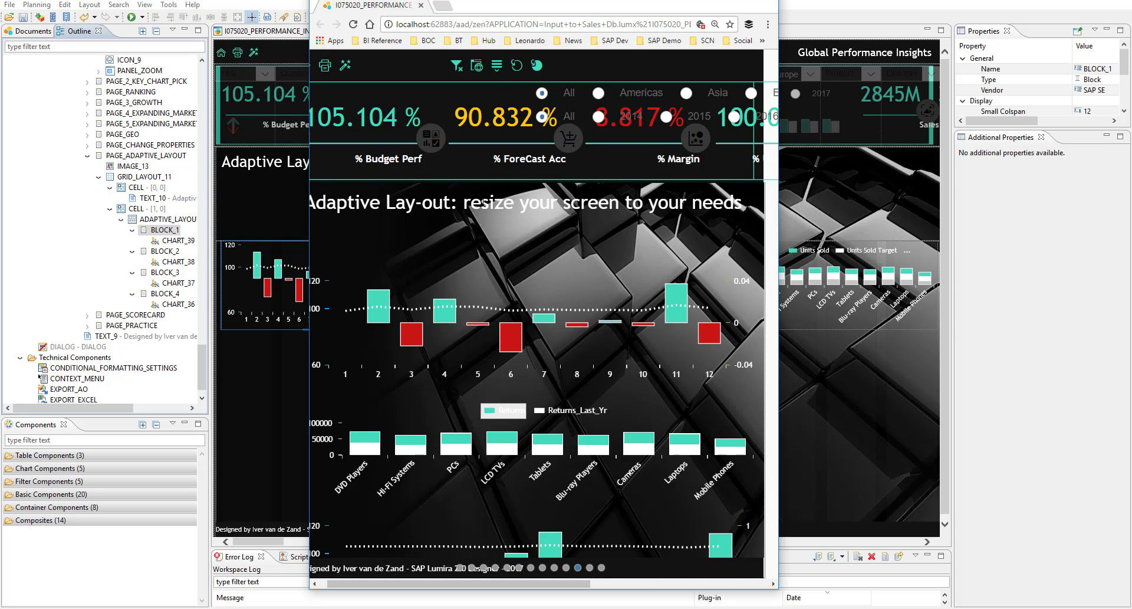
{"action": "left_click", "coordinate": [742, 5]}
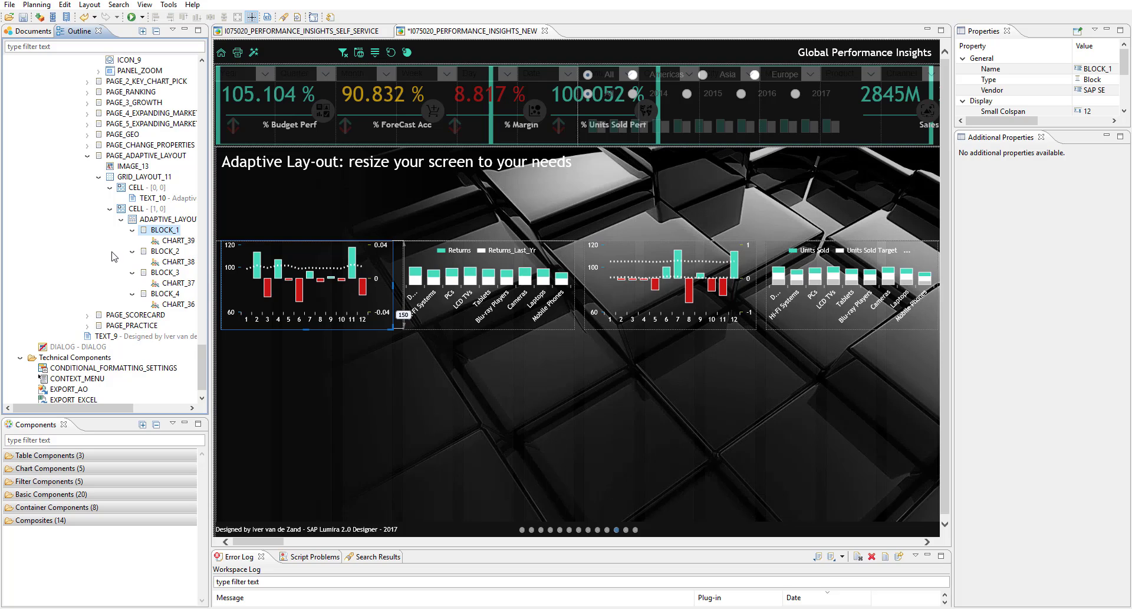
{"action": "left_click", "coordinate": [122, 220]}
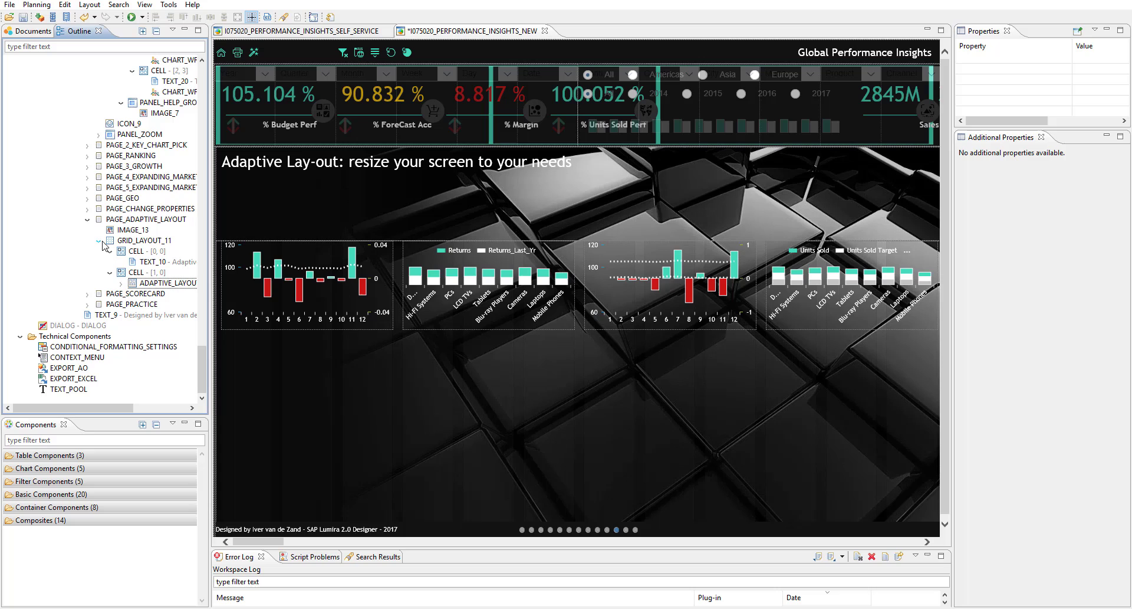
Step: Switch to PAGE_SCORECARD and select SCORECARD_1 inside GRID_LAYOUT_10's second cell
{"action": "left_click", "coordinate": [100, 240]}
{"action": "left_click", "coordinate": [101, 294]}
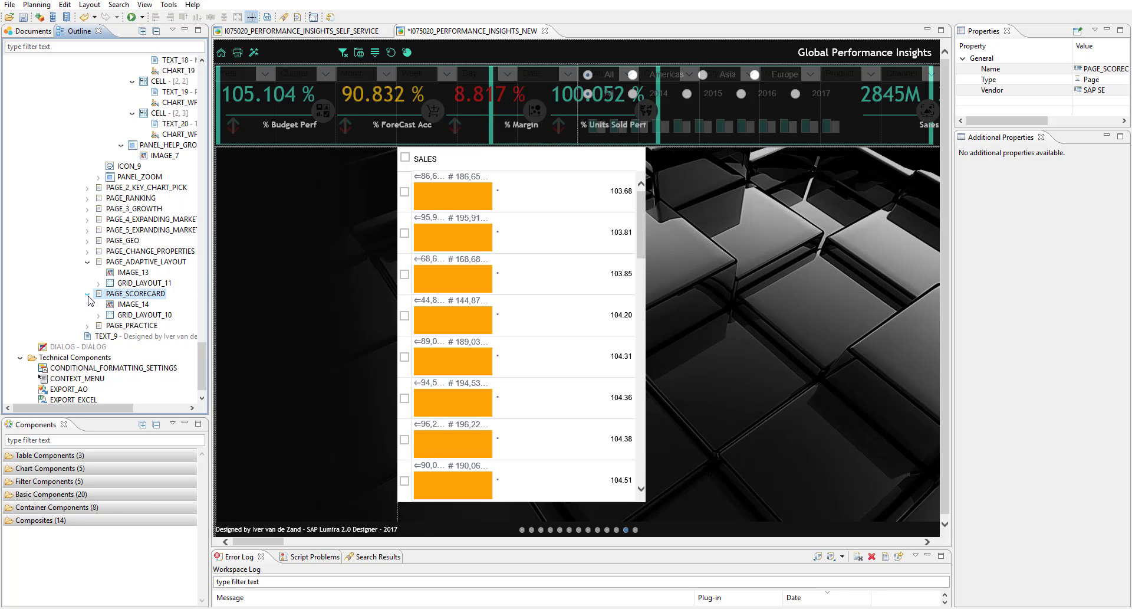
{"action": "left_click", "coordinate": [88, 294]}
{"action": "left_click", "coordinate": [99, 316]}
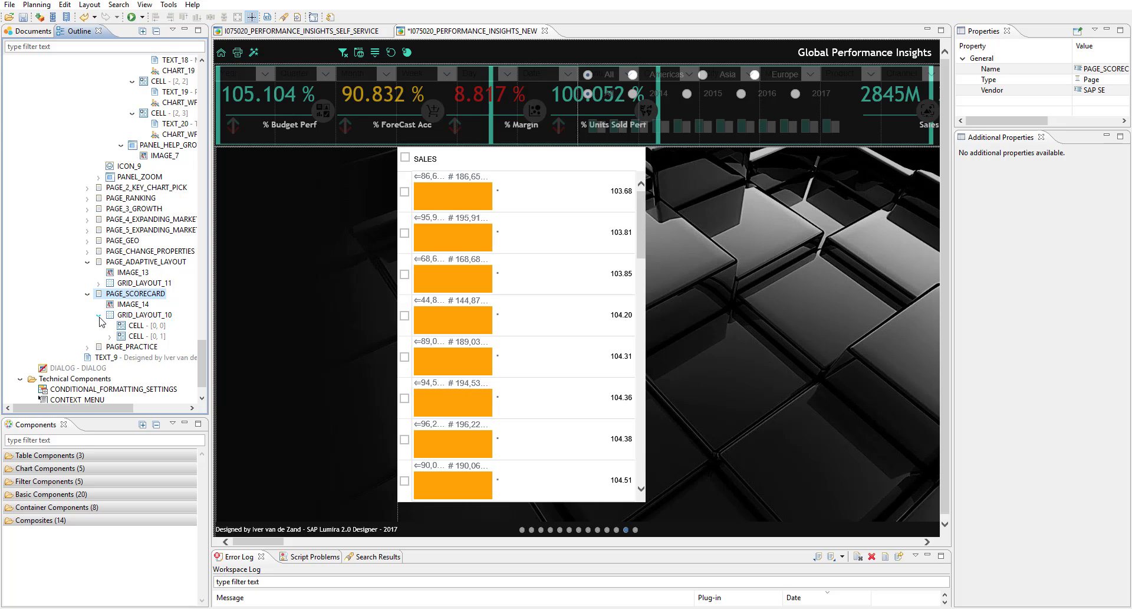
{"action": "left_click", "coordinate": [110, 336]}
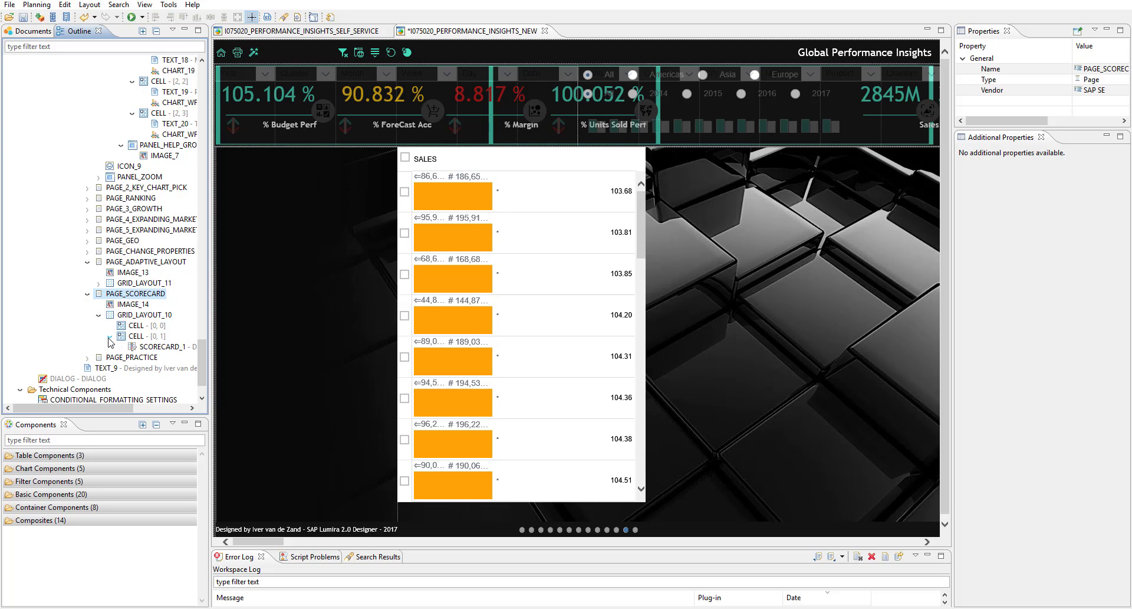
{"action": "left_click", "coordinate": [141, 348]}
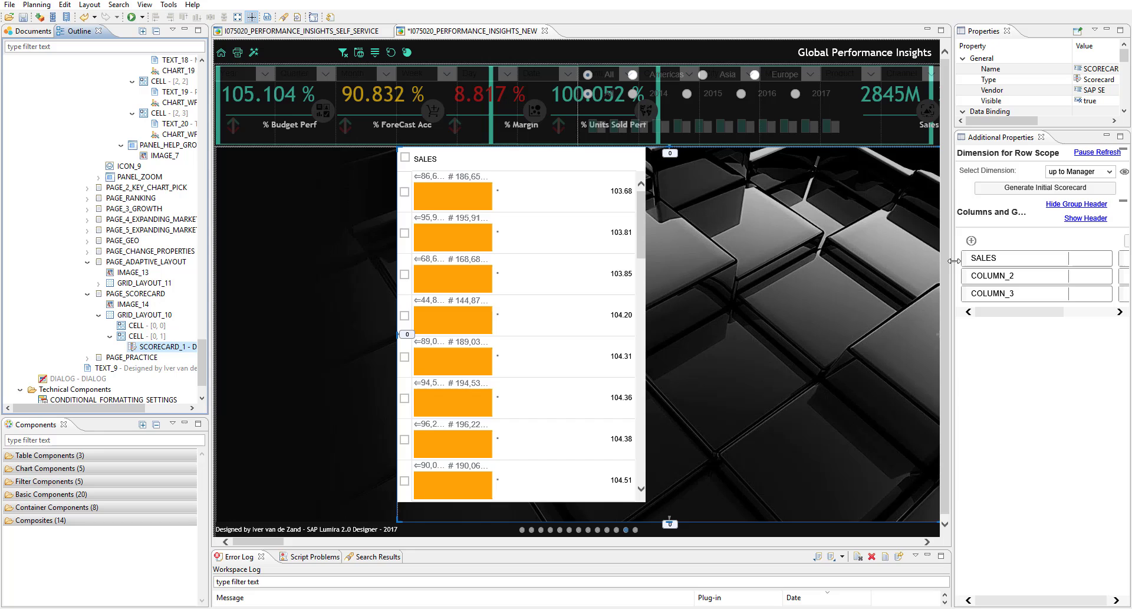
Step: Widen the Properties area to display SCORECARD_1's settings
{"action": "left_click_drag", "start_coordinate": [953, 260], "coordinate": [880, 262]}
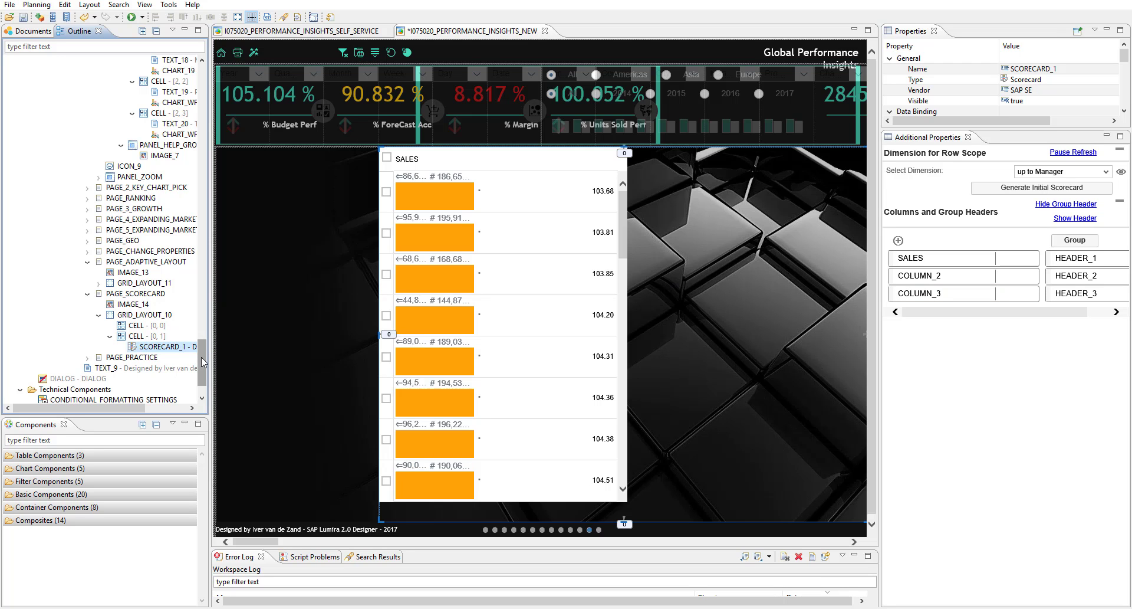
{"action": "left_click_drag", "start_coordinate": [201, 357], "coordinate": [222, 196]}
{"action": "left_click_drag", "start_coordinate": [204, 160], "coordinate": [204, 86]}
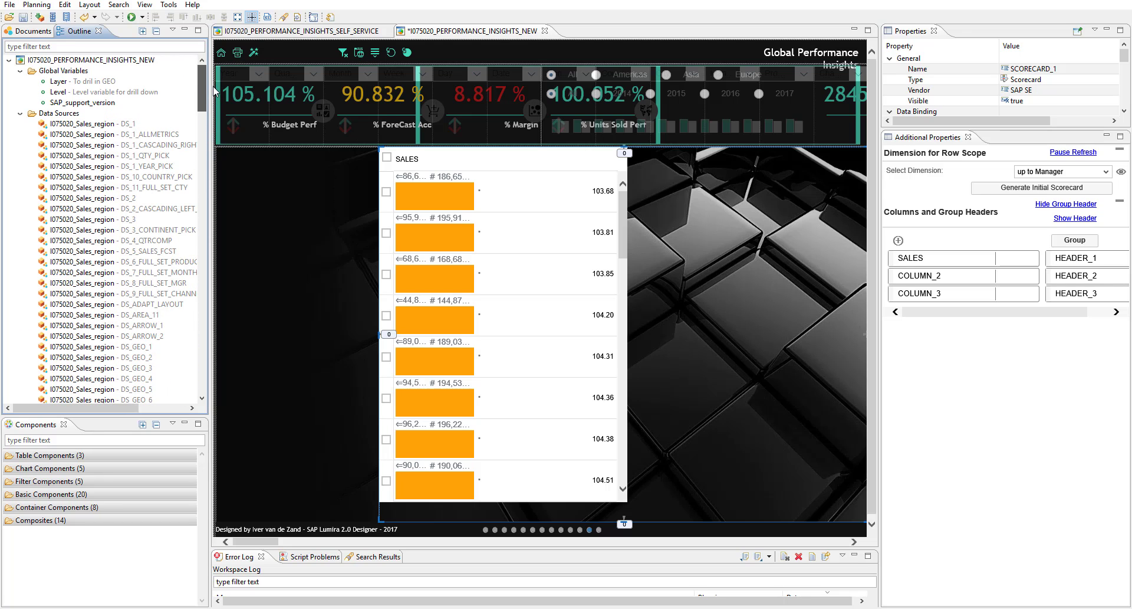
Step: Load the I075020_Sales_region data source from the Input to Sales Db.lumx system
{"action": "left_click", "coordinate": [289, 31]}
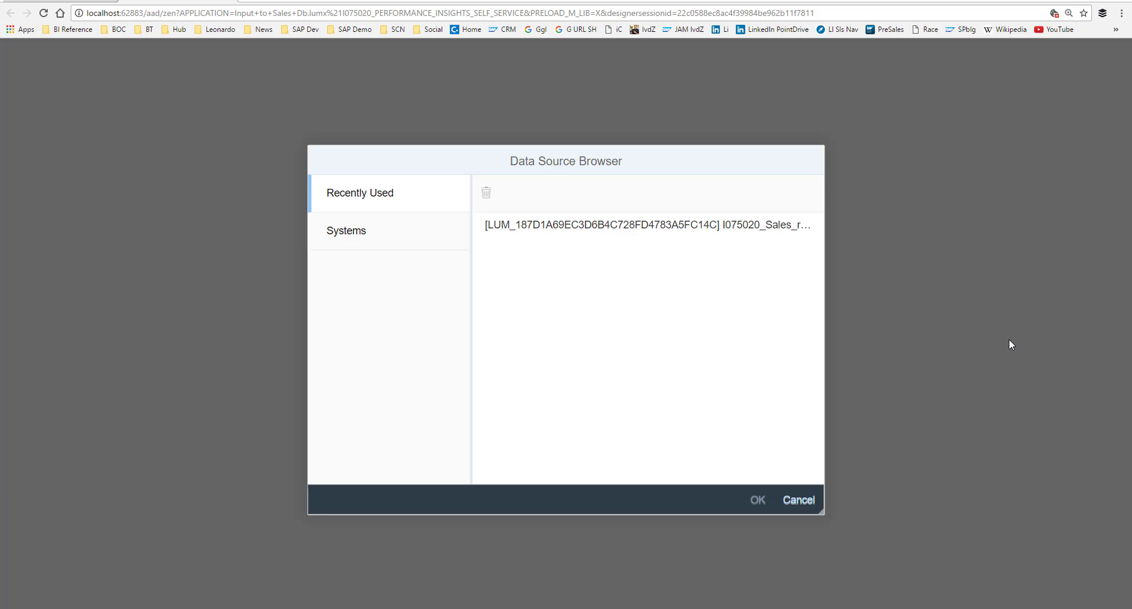
{"action": "left_click", "coordinate": [360, 235]}
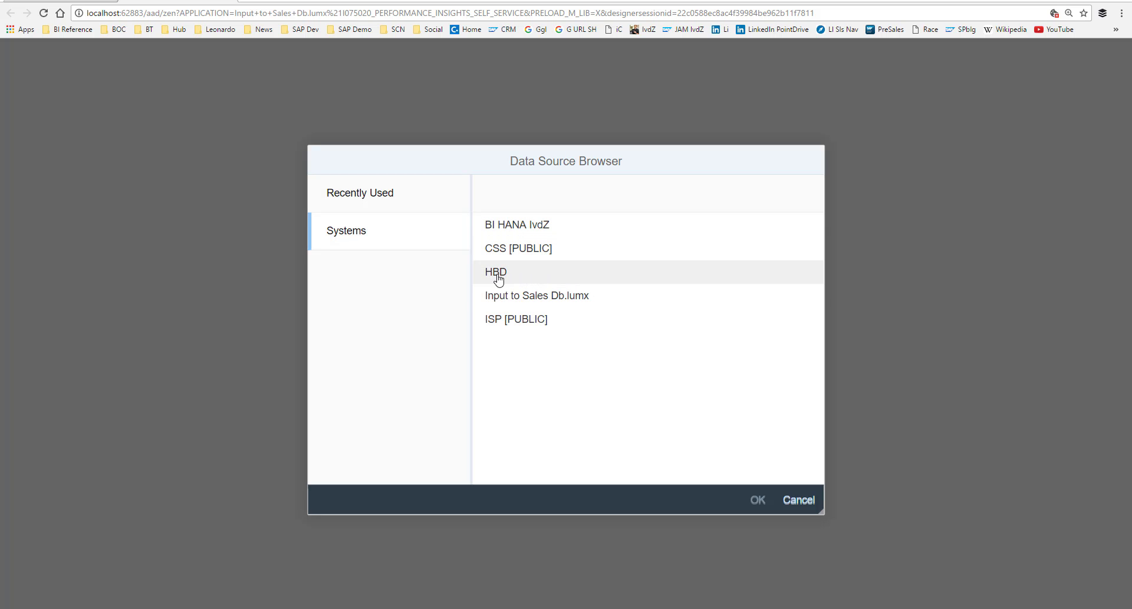
{"action": "left_click", "coordinate": [575, 306]}
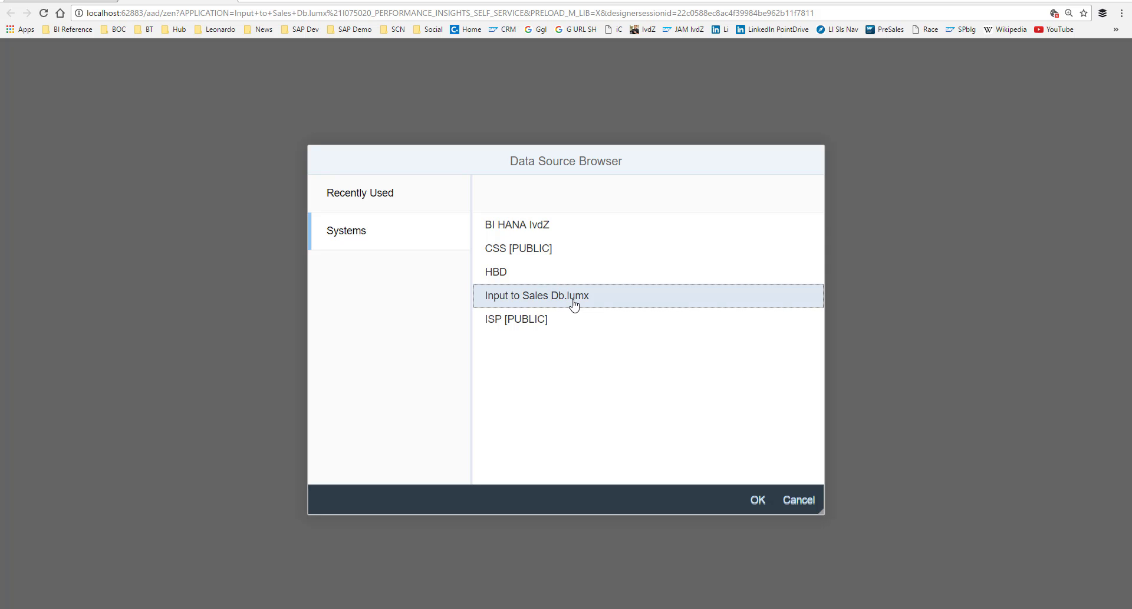
{"action": "left_click", "coordinate": [758, 500]}
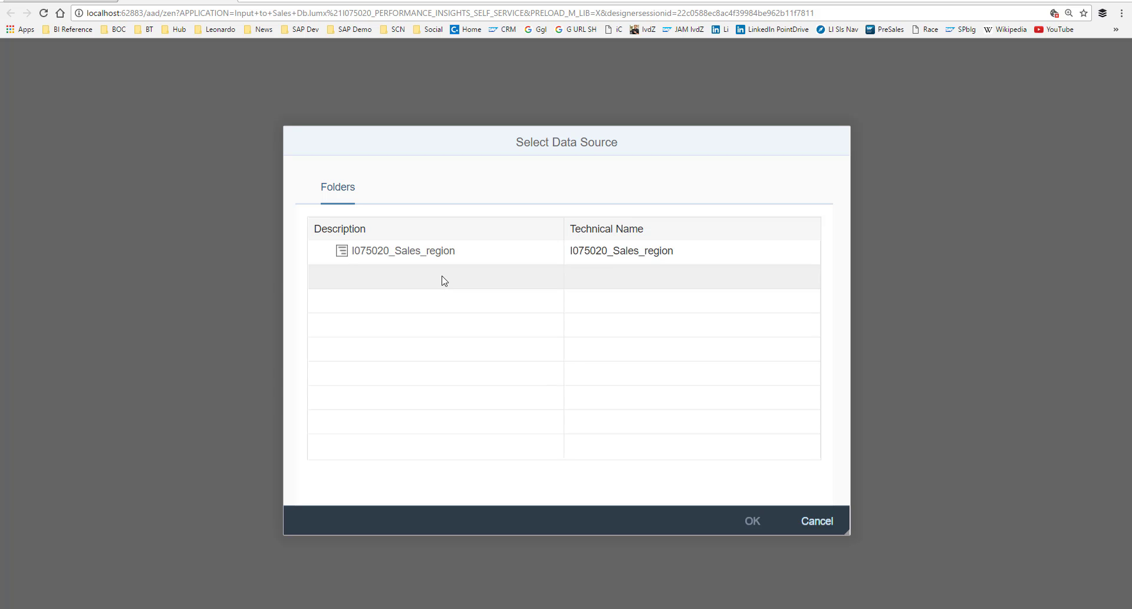
{"action": "left_click", "coordinate": [431, 253]}
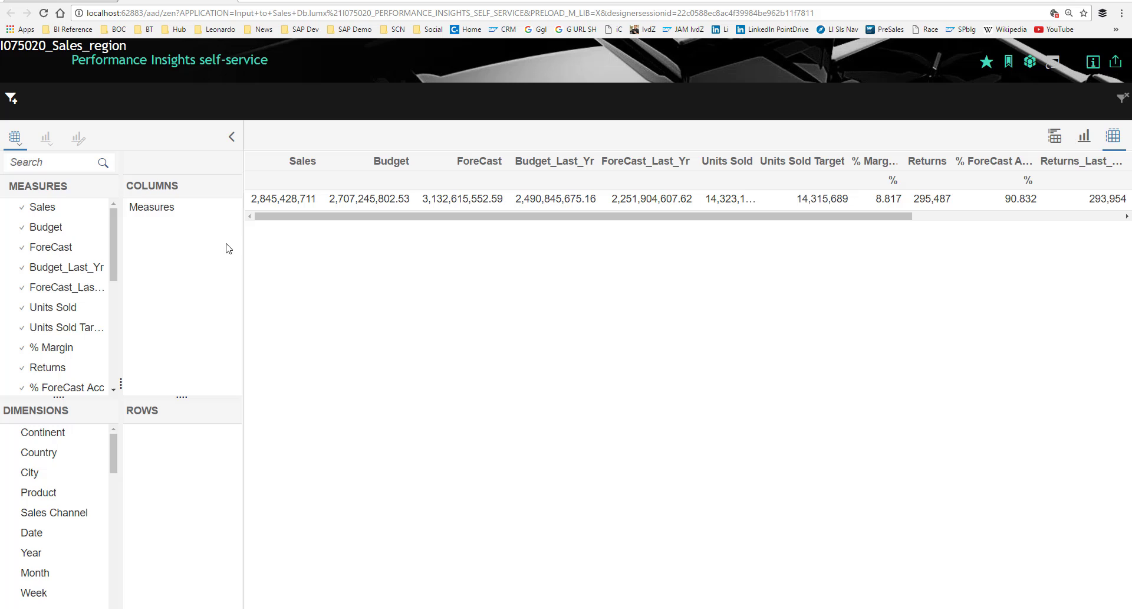
Step: Apply a Measures member filter keeping only ForeCast, Units Sold and Units Sold Target
{"action": "right_click", "coordinate": [163, 205]}
{"action": "mouse_move", "coordinate": [198, 227]}
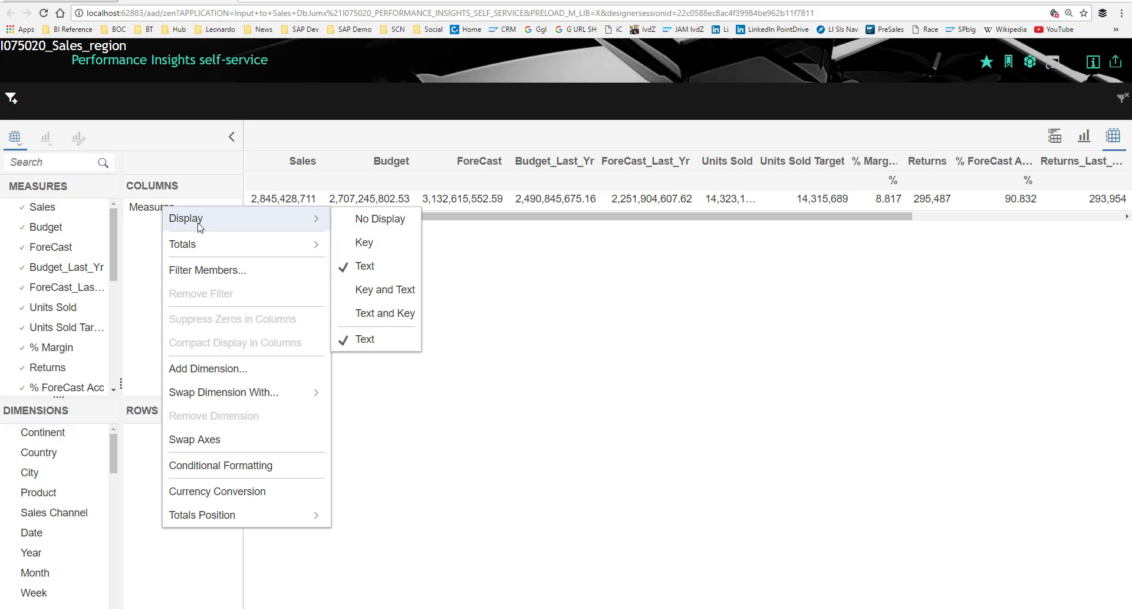
{"action": "left_click", "coordinate": [207, 270]}
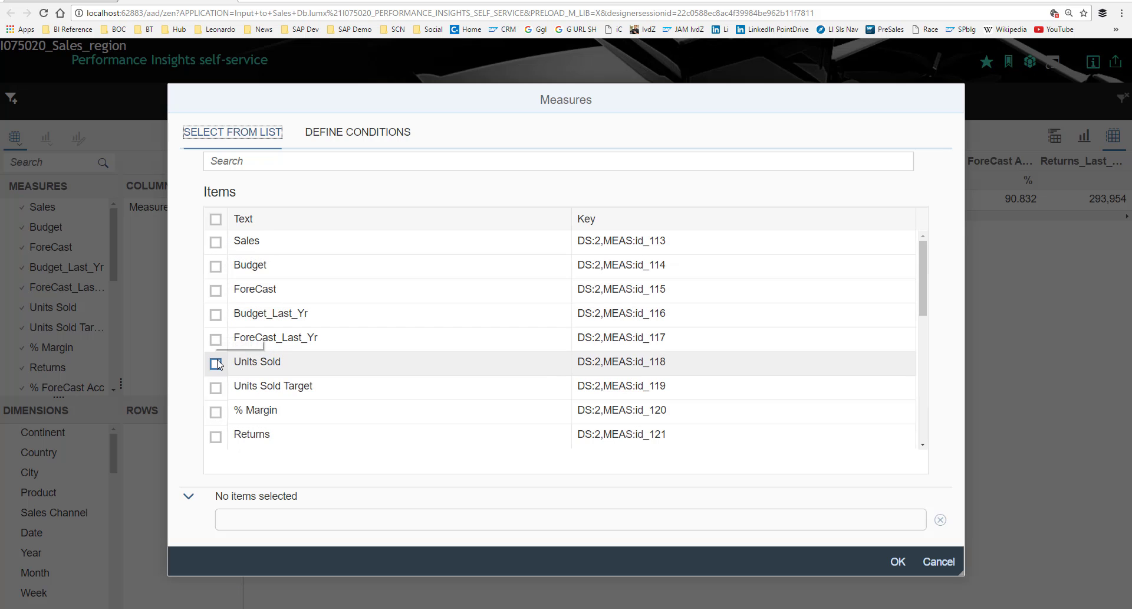
{"action": "left_click", "coordinate": [216, 289]}
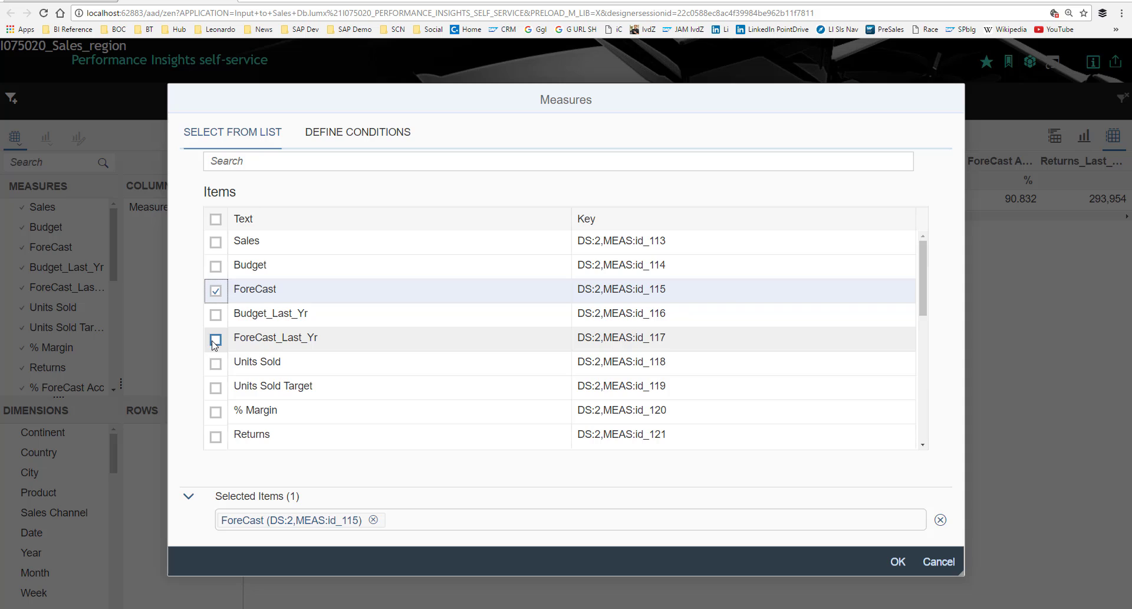
{"action": "left_click", "coordinate": [215, 363]}
{"action": "left_click", "coordinate": [215, 388]}
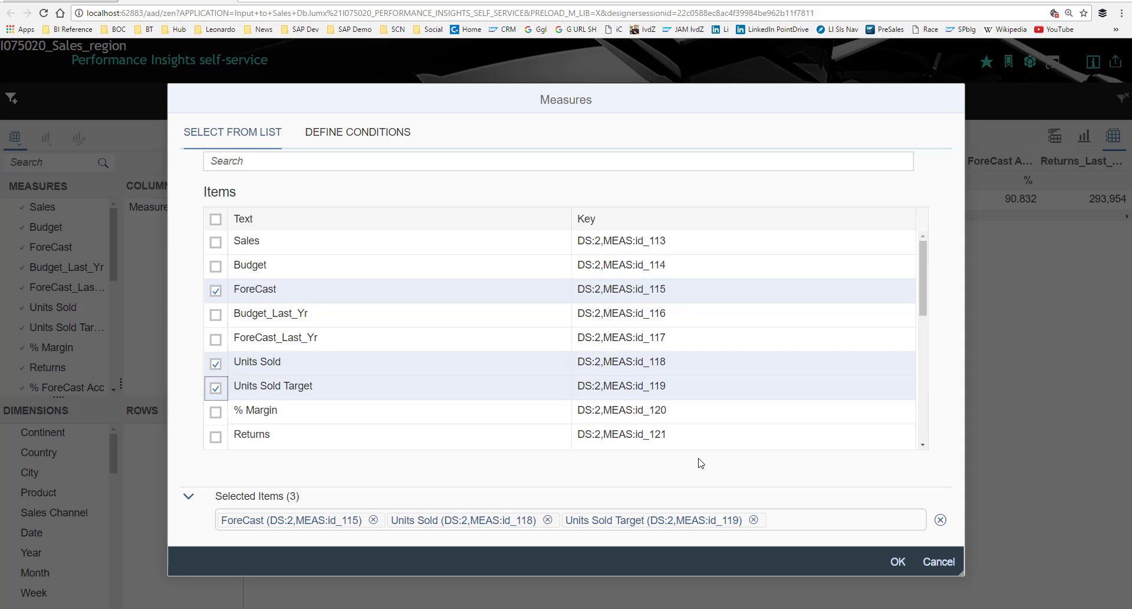
{"action": "left_click", "coordinate": [894, 560]}
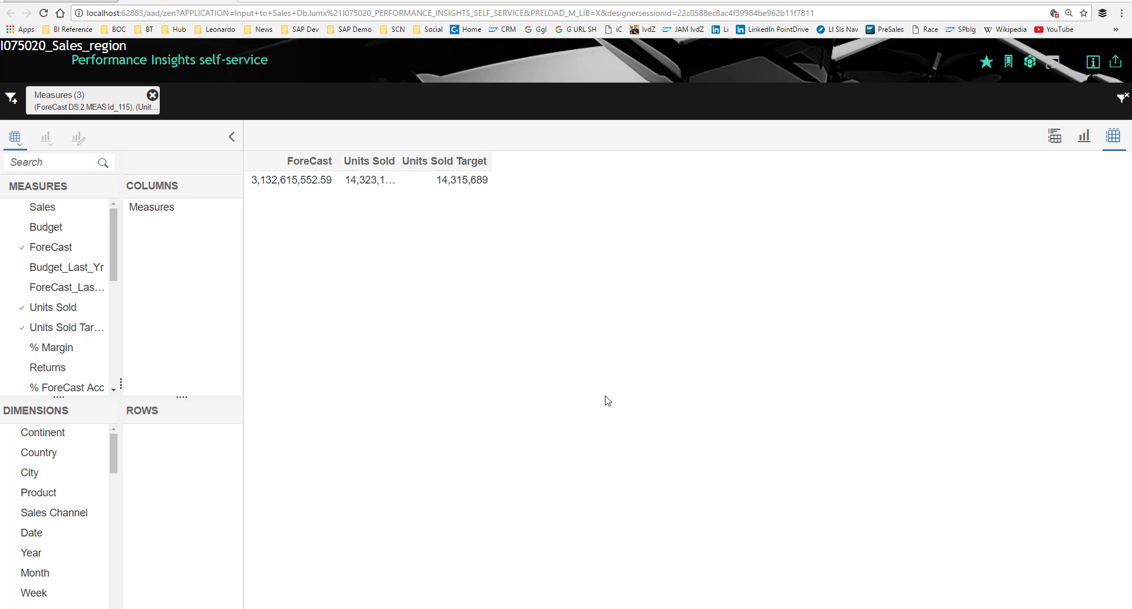
Step: Add Product and Year to the crosstab rows, briefly filter to Blu-ray Players, then remove that filter
{"action": "left_click_drag", "start_coordinate": [42, 493], "coordinate": [167, 447]}
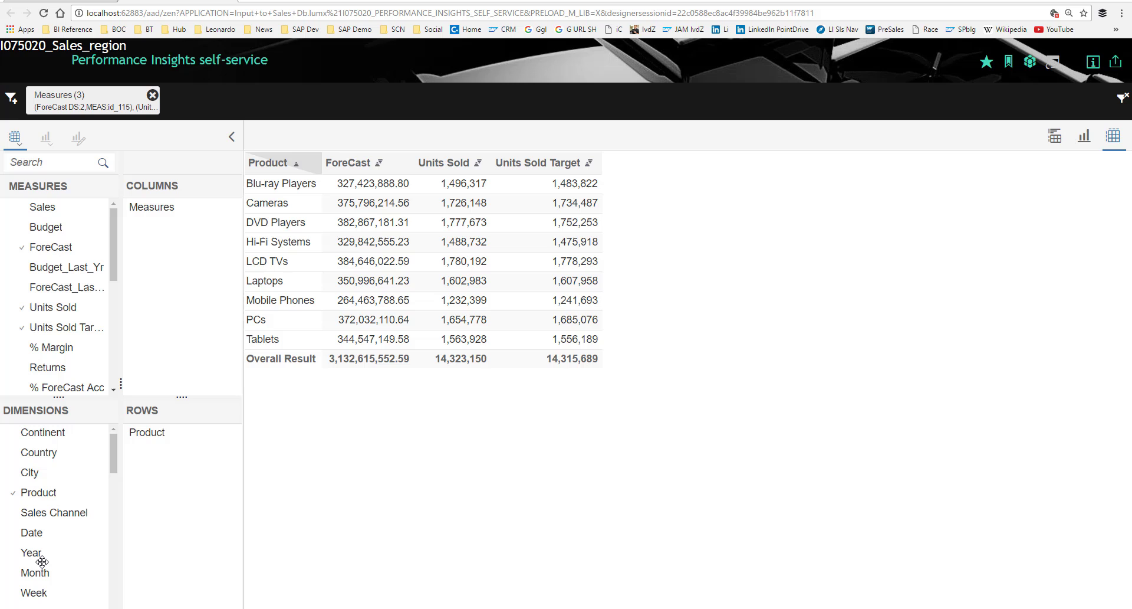
{"action": "left_click_drag", "start_coordinate": [34, 554], "coordinate": [171, 440]}
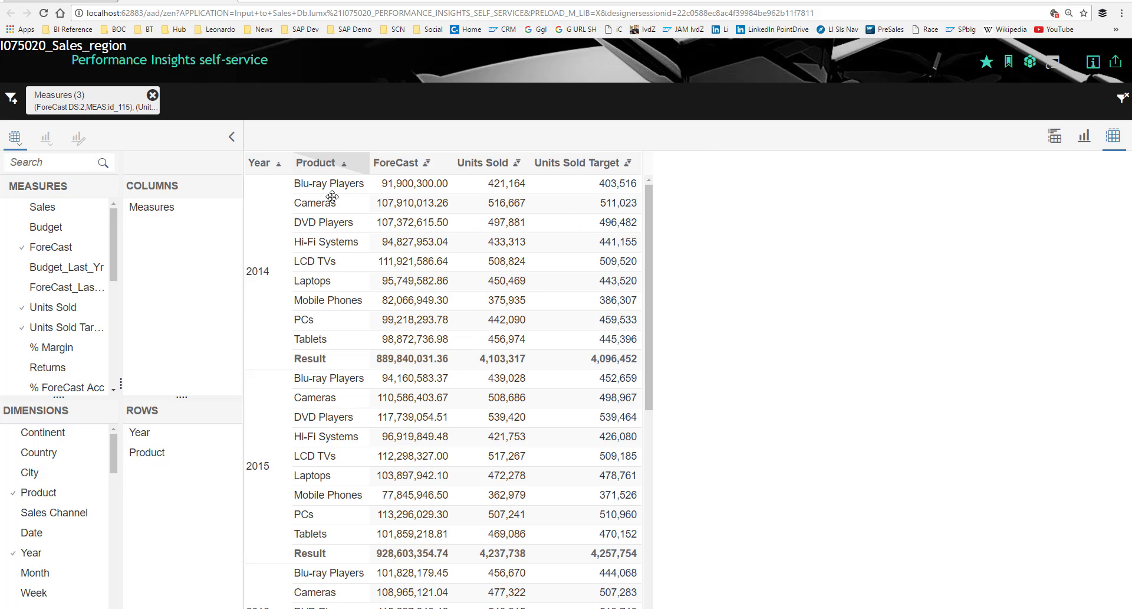
{"action": "right_click", "coordinate": [328, 186]}
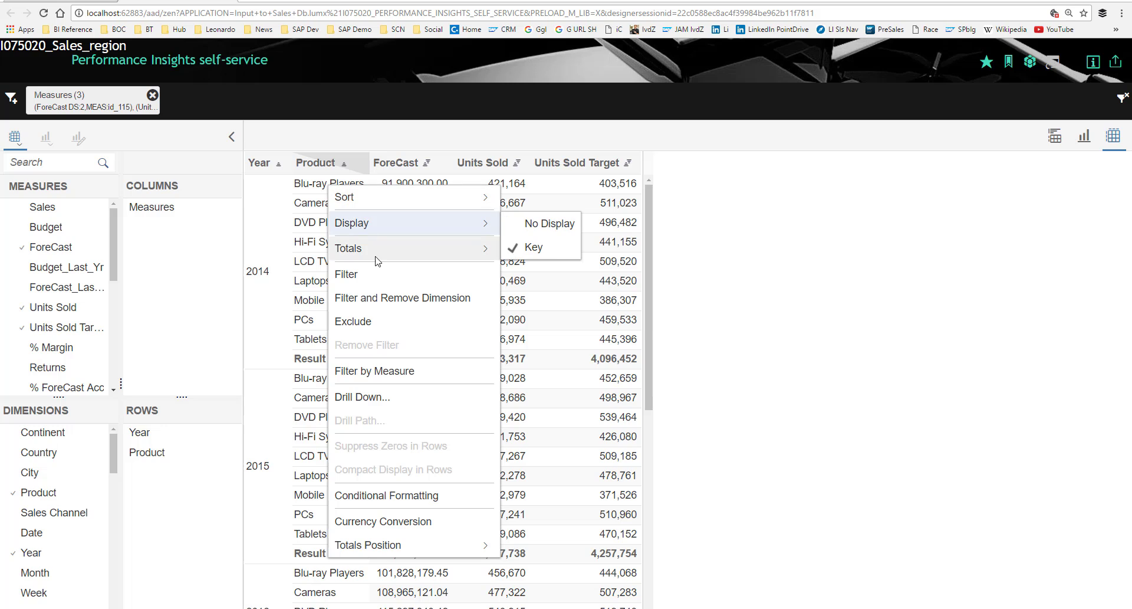
{"action": "mouse_move", "coordinate": [377, 261]}
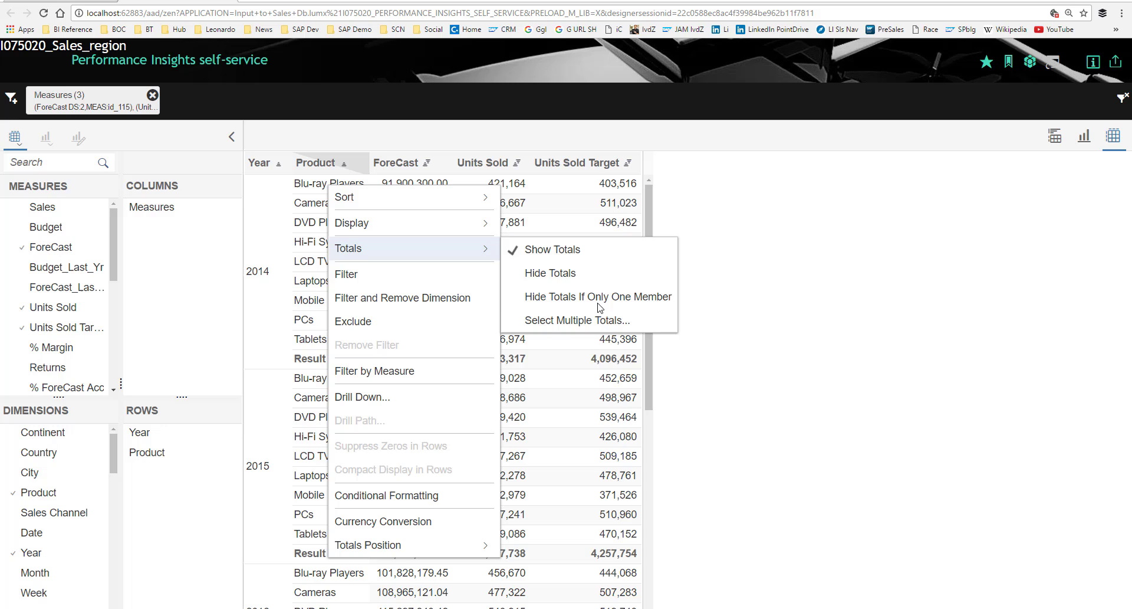
{"action": "left_click", "coordinate": [469, 281]}
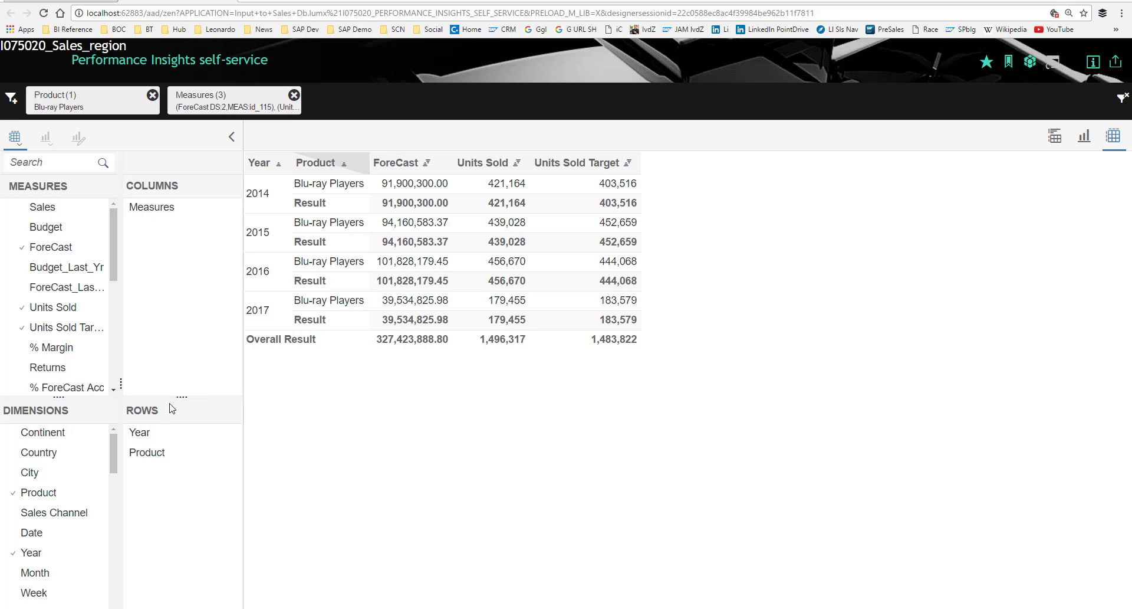
{"action": "left_click", "coordinate": [152, 95]}
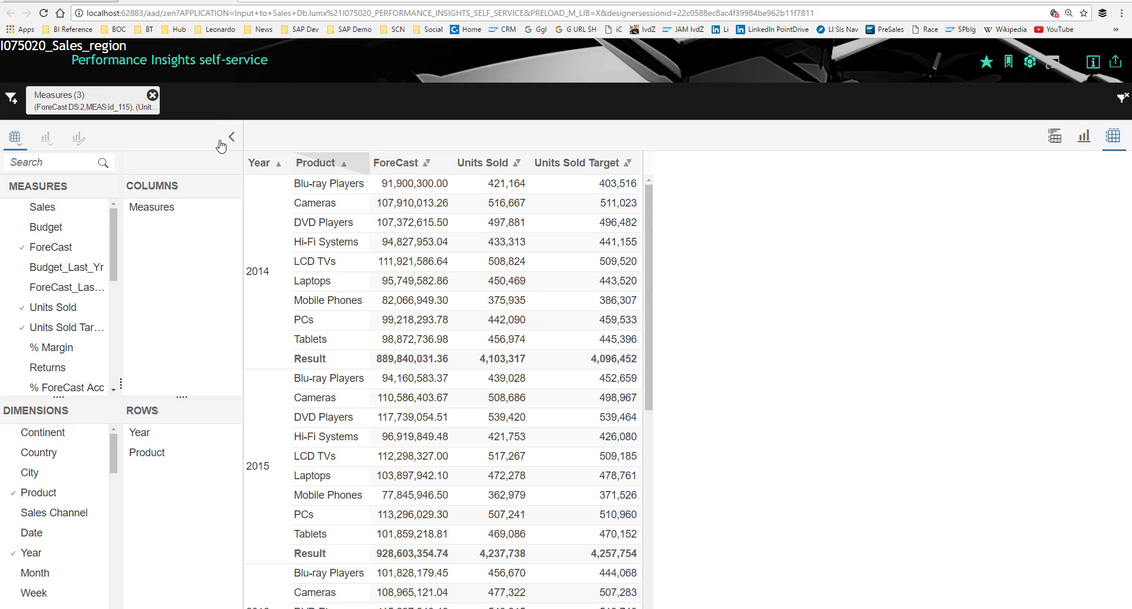
Step: Switch the table to a line chart and assign ForeCast to the secondary axis
{"action": "left_click", "coordinate": [1085, 139]}
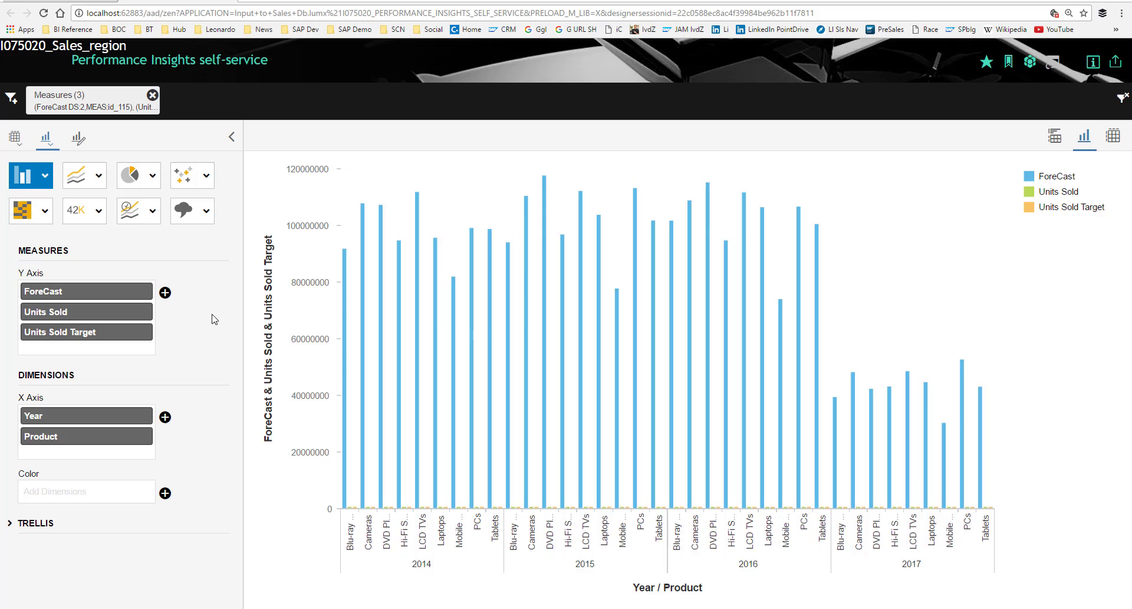
{"action": "left_click", "coordinate": [82, 182]}
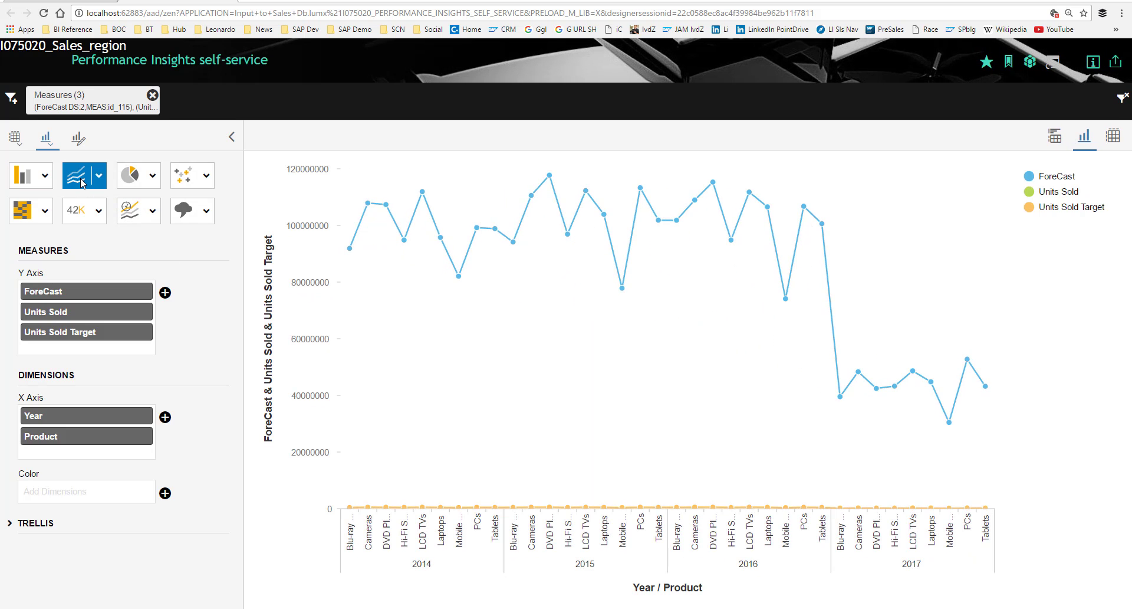
{"action": "mouse_move", "coordinate": [126, 333]}
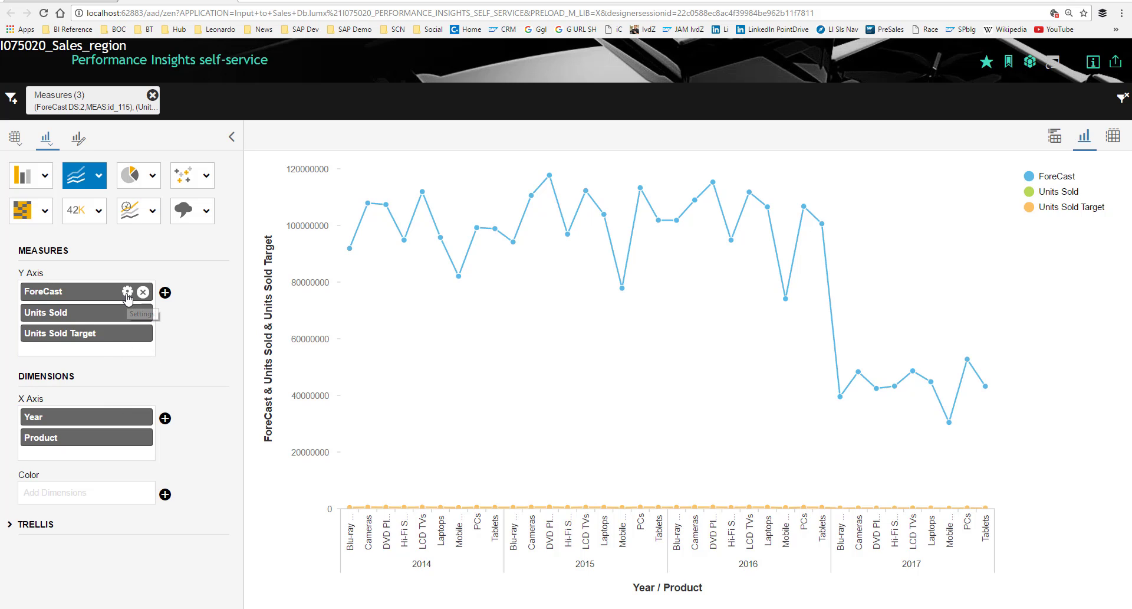
{"action": "left_click", "coordinate": [127, 292]}
{"action": "mouse_move", "coordinate": [130, 321]}
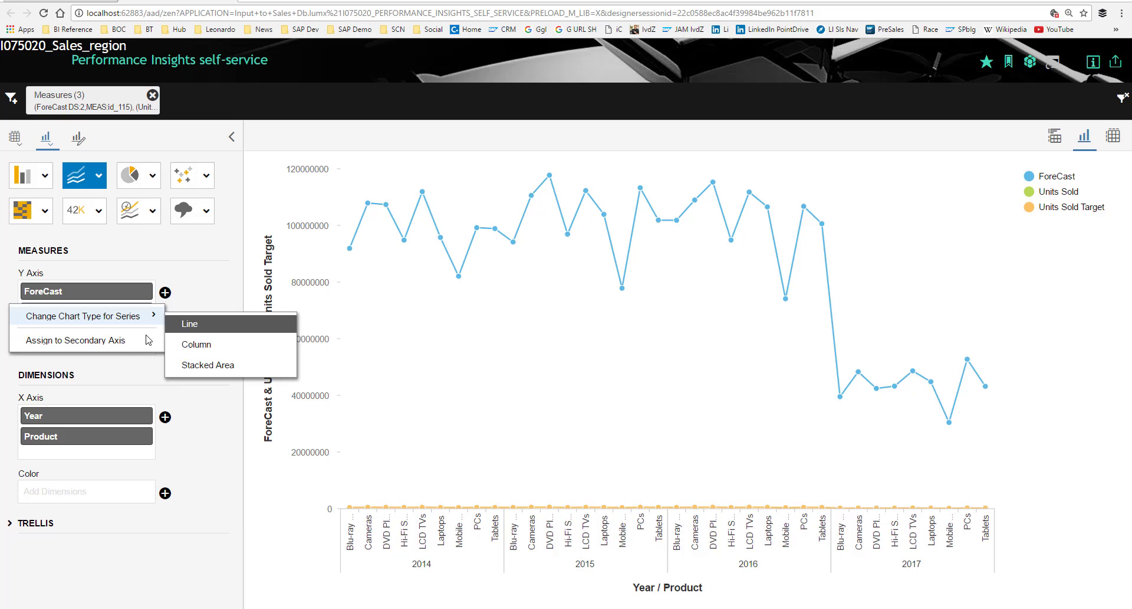
{"action": "left_click", "coordinate": [135, 341]}
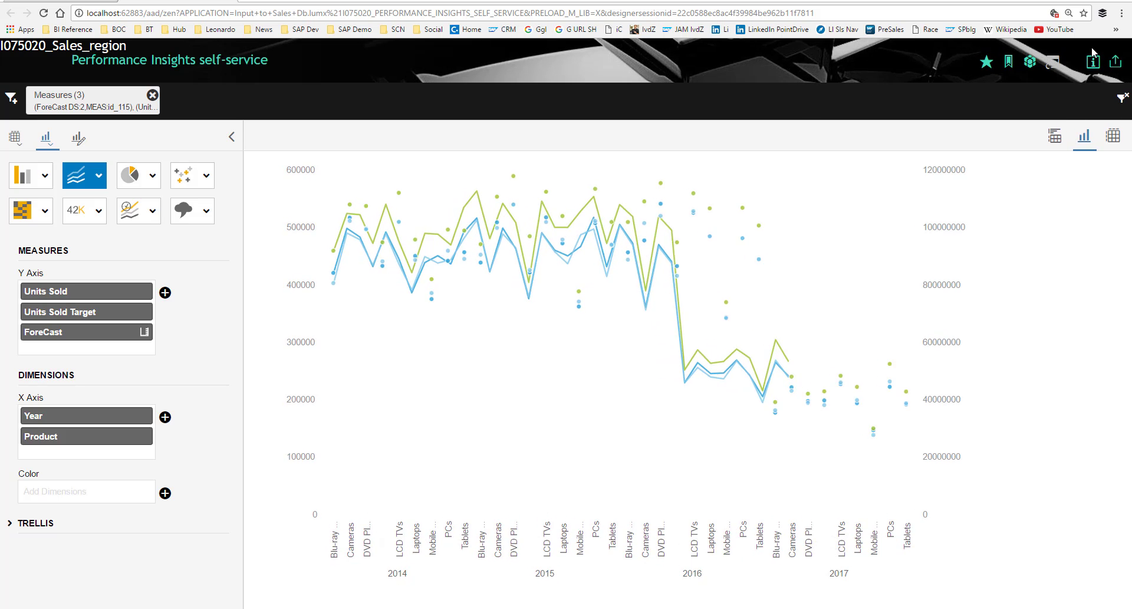
Step: Open the personal bookmark 'Hifi and DVD' from Manage Bookmarks
{"action": "left_click", "coordinate": [1001, 65]}
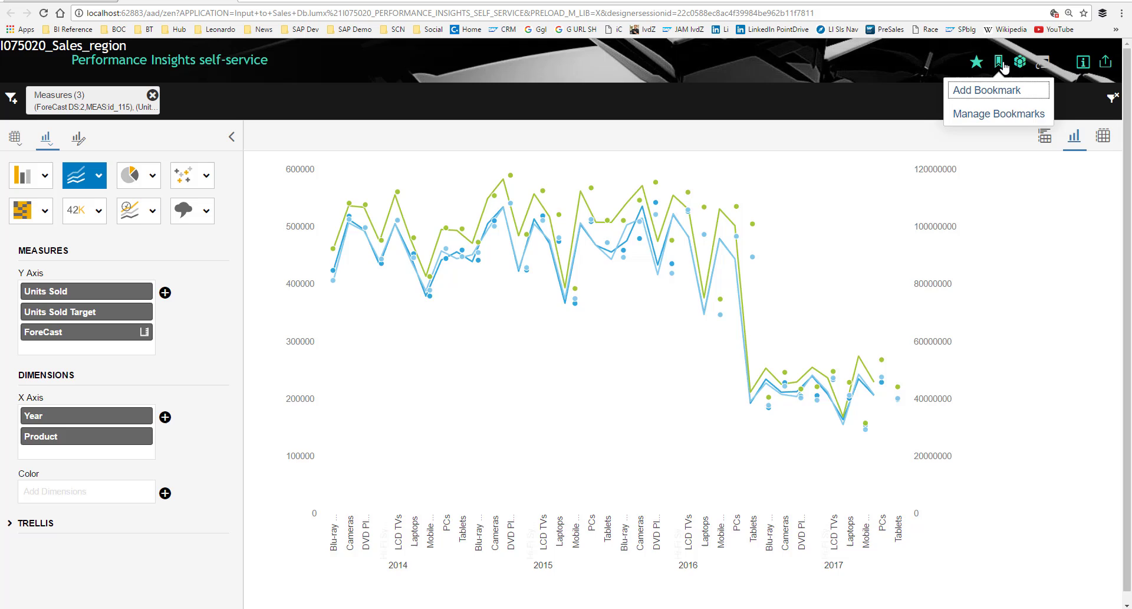
{"action": "left_click", "coordinate": [999, 113]}
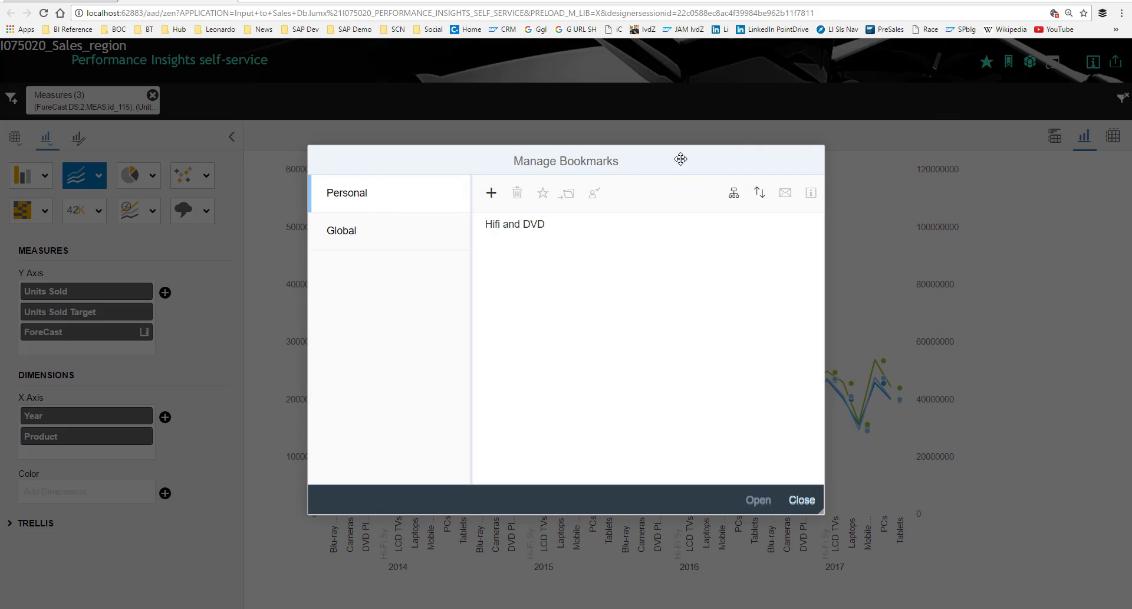
{"action": "left_click", "coordinate": [495, 224]}
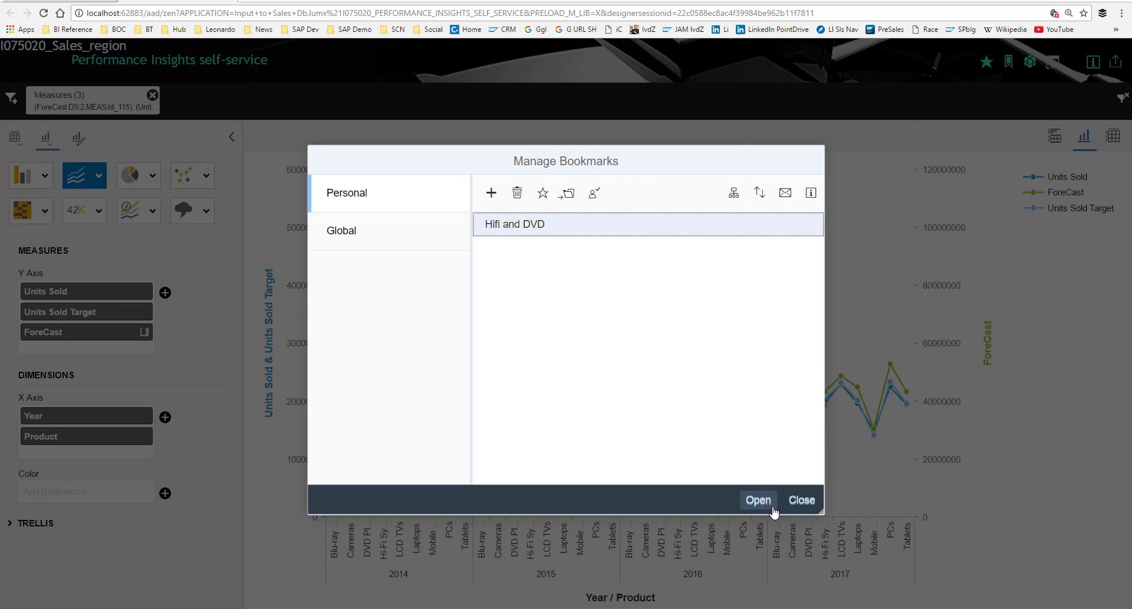
{"action": "left_click", "coordinate": [767, 507]}
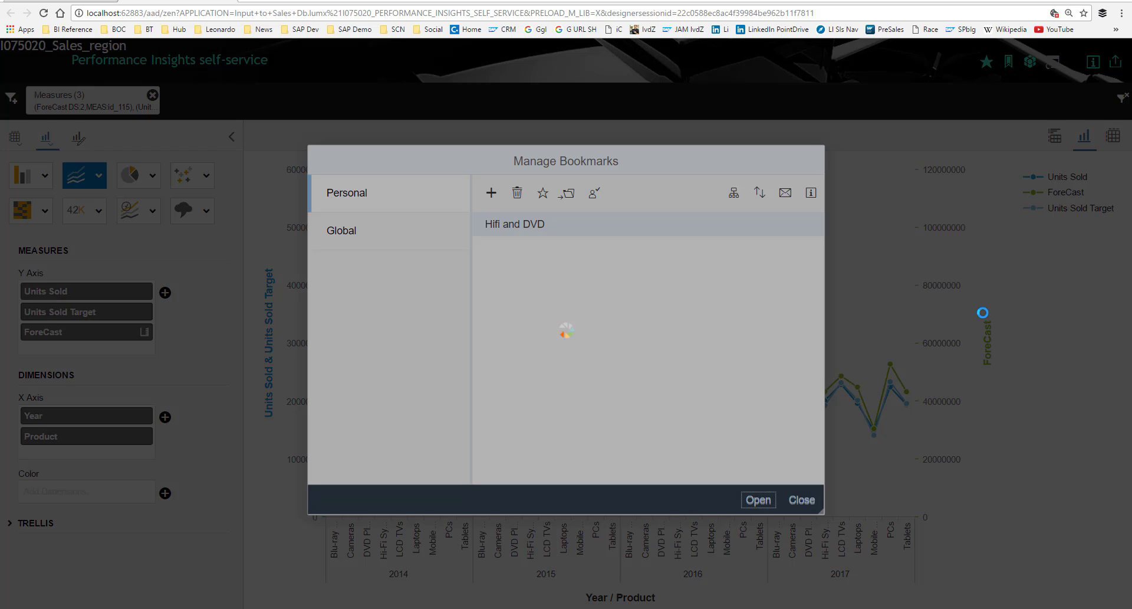